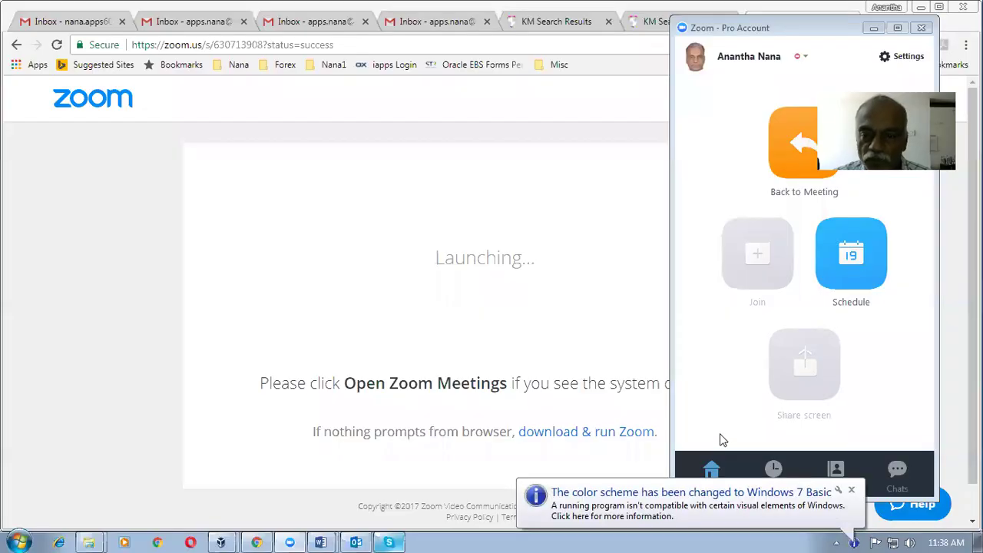
- Open the waves Fusion bookmark and sign in to Oracle Applications Cloud as j25_emp1 with the saved credentials
left_click(240, 66)
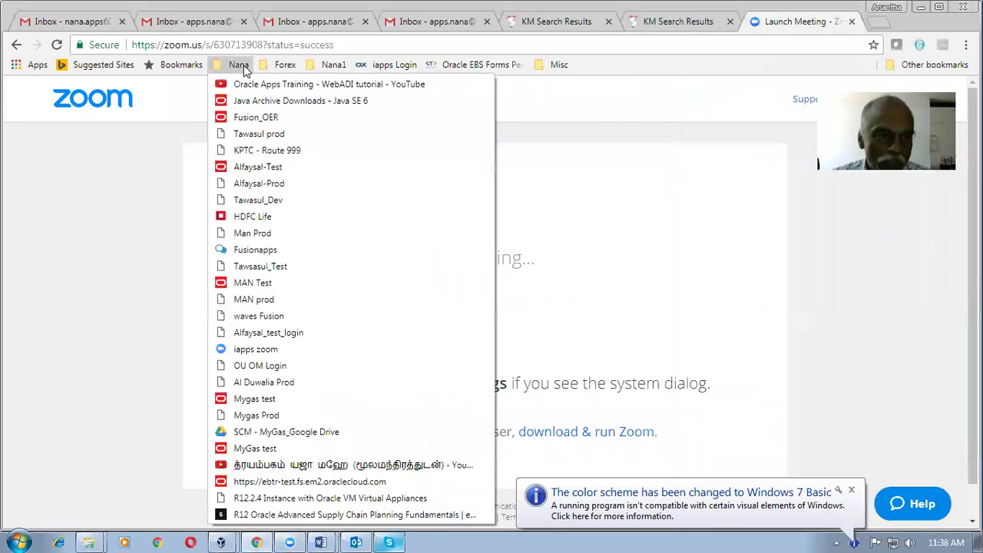
left_click(259, 317)
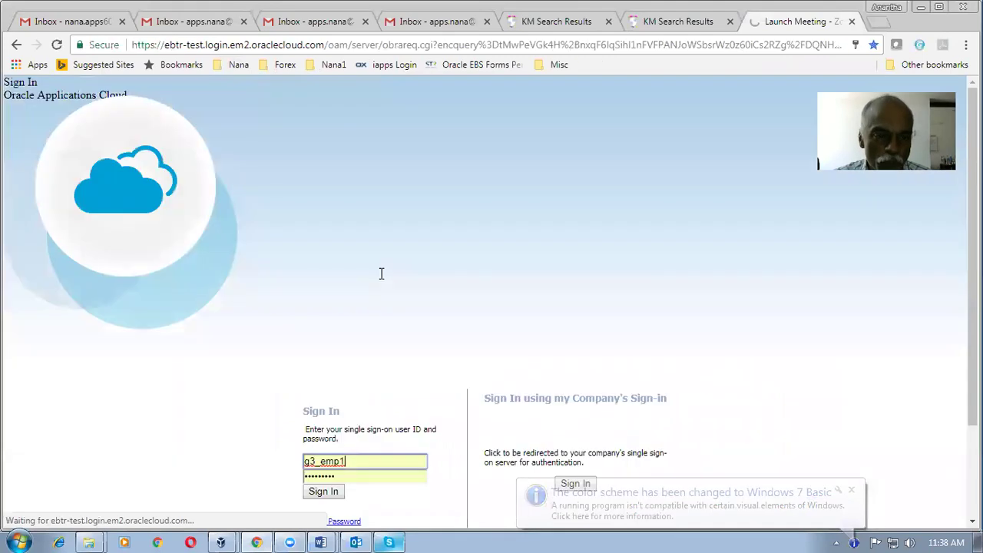
double_click(351, 466)
key("BackSpace")
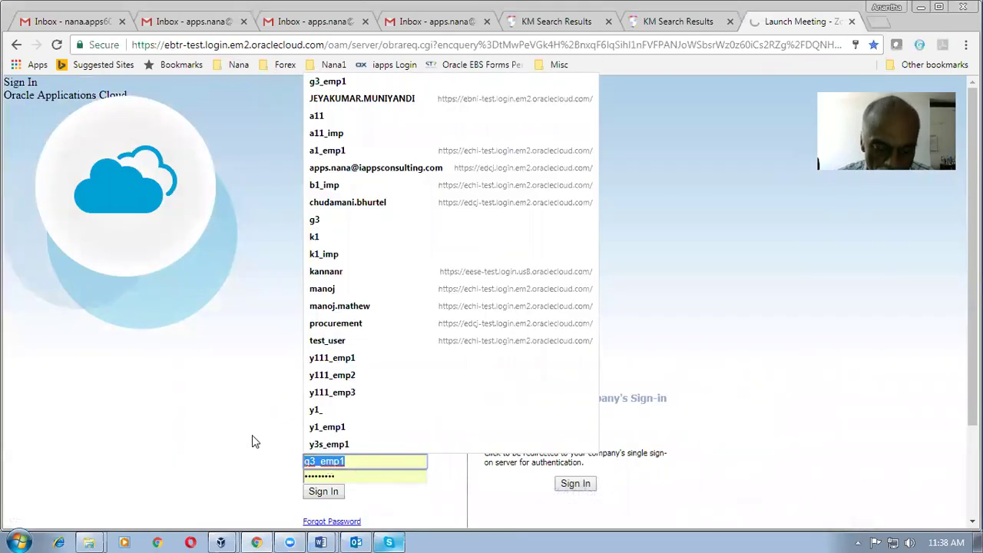
type("j25")
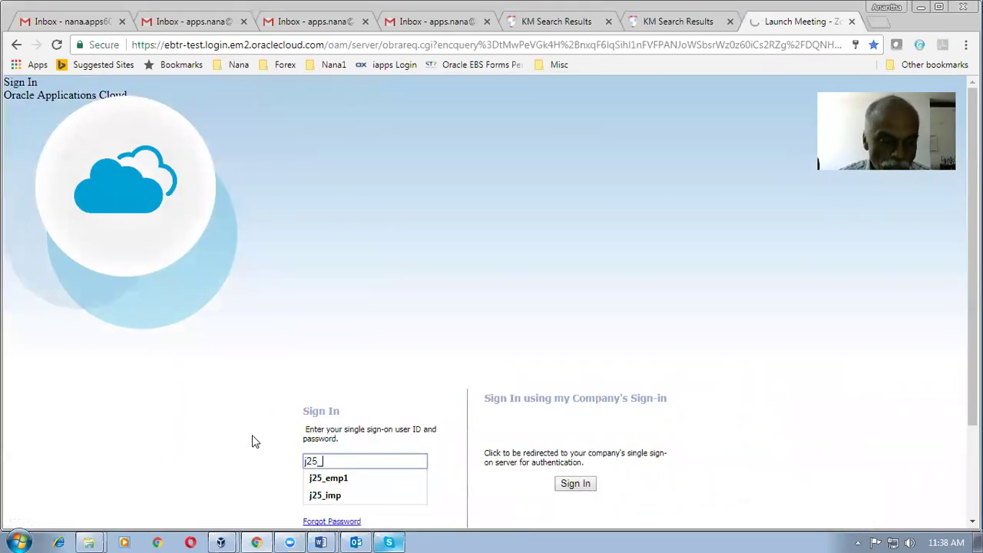
type("_")
left_click(338, 479)
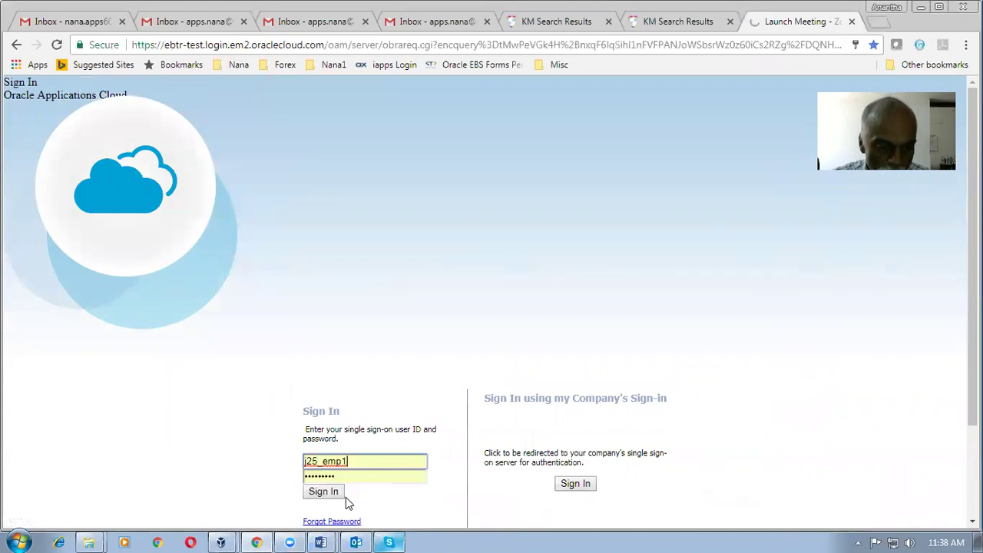
left_click(323, 492)
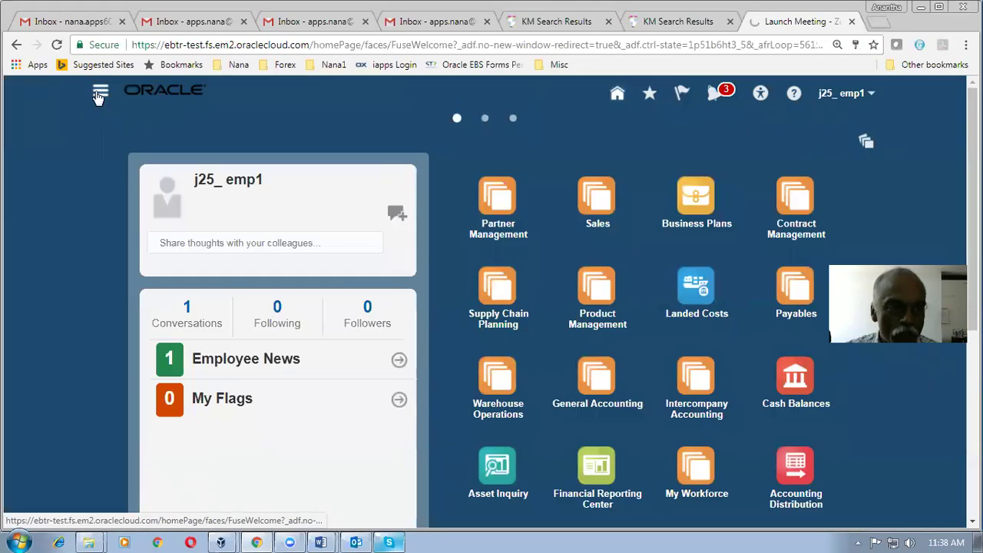
left_click(98, 95)
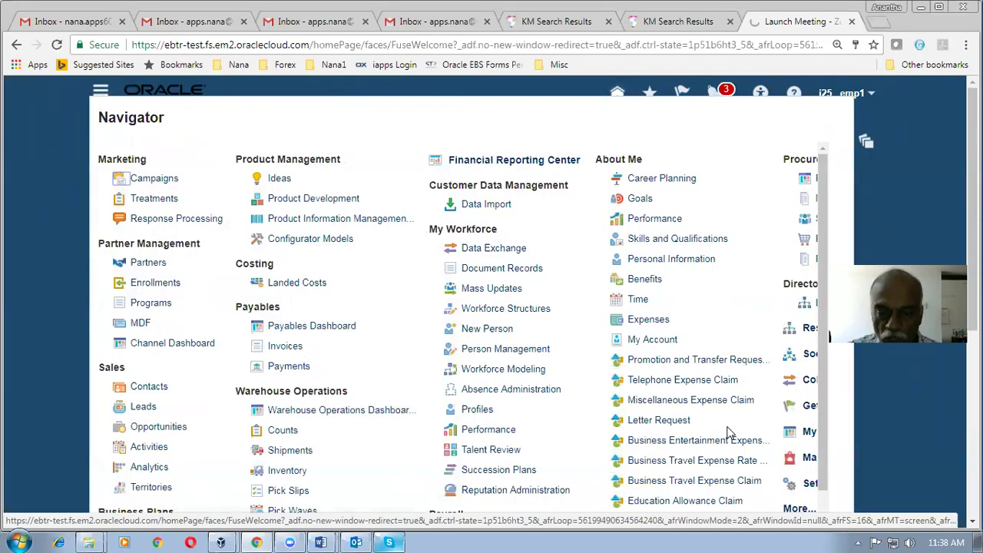
scroll(727, 435, "down", 2)
scroll(727, 436, "down", 3)
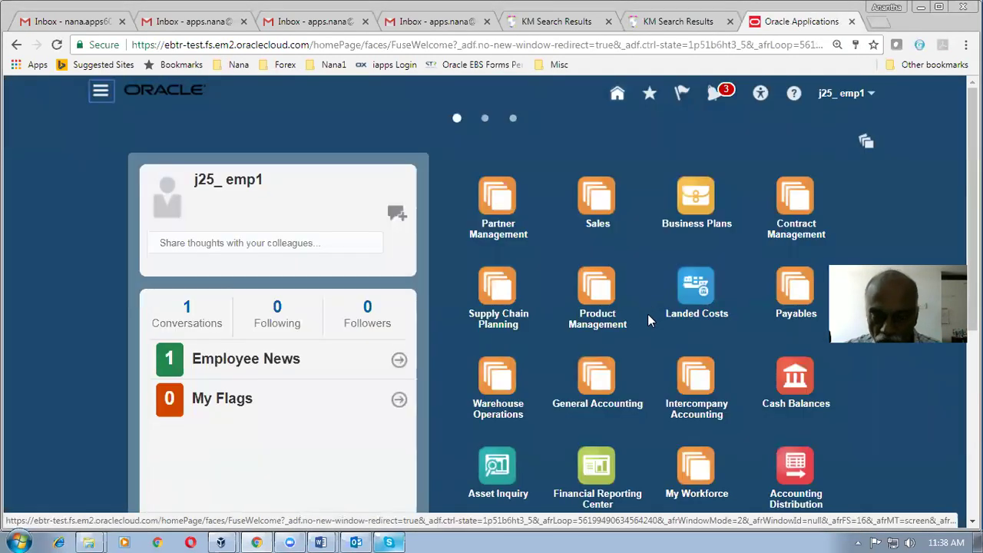
- Switch the browser to full screen and open the Security Console from the additional Tools entries in the Navigator
key("F11")
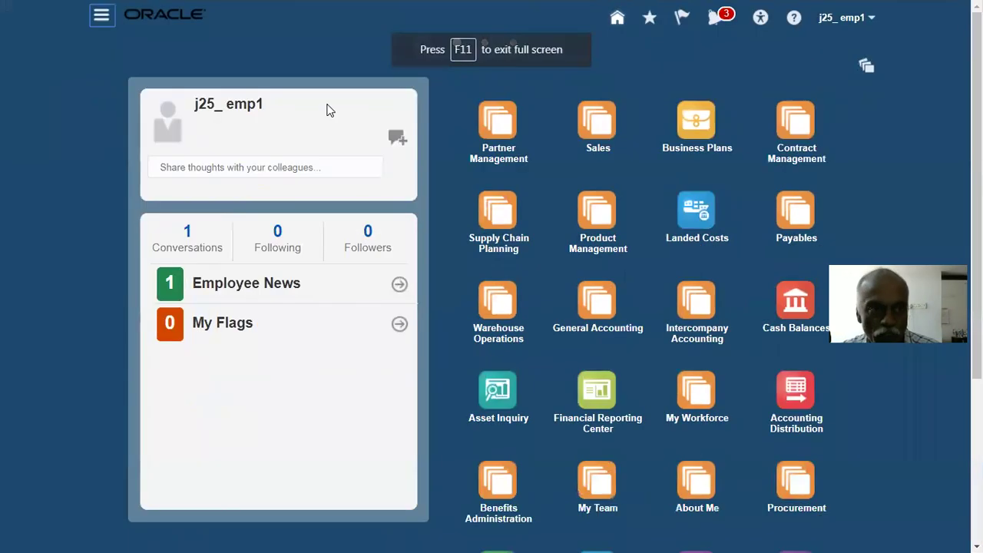
left_click(101, 17)
scroll(636, 432, "down", 3)
scroll(636, 432, "down", 2)
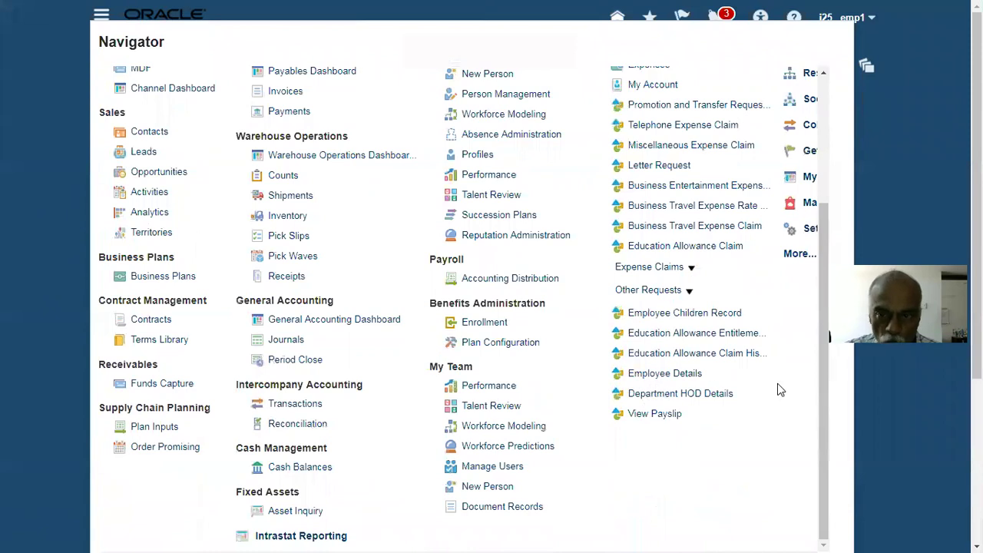
left_click_drag(821, 470, 826, 271)
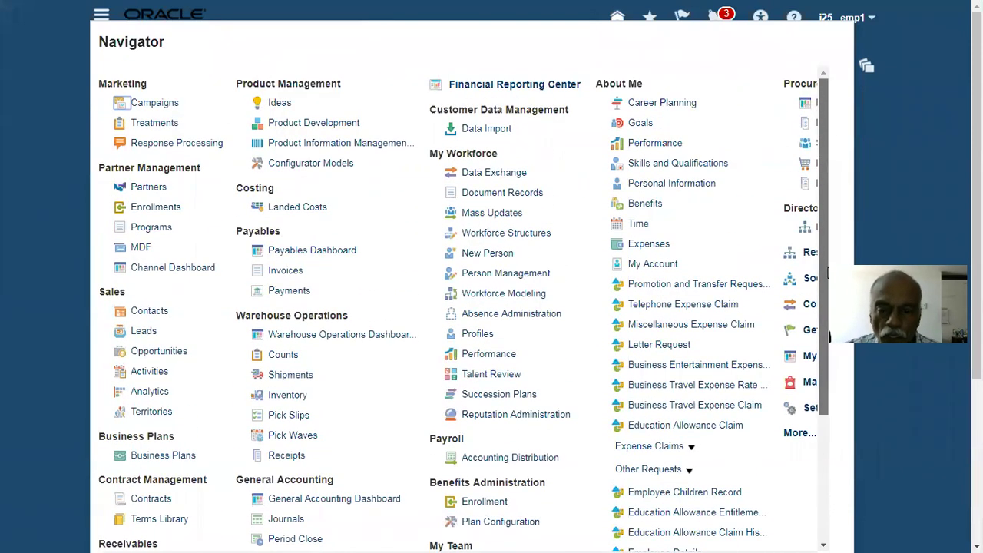
scroll(814, 284, "down", 4)
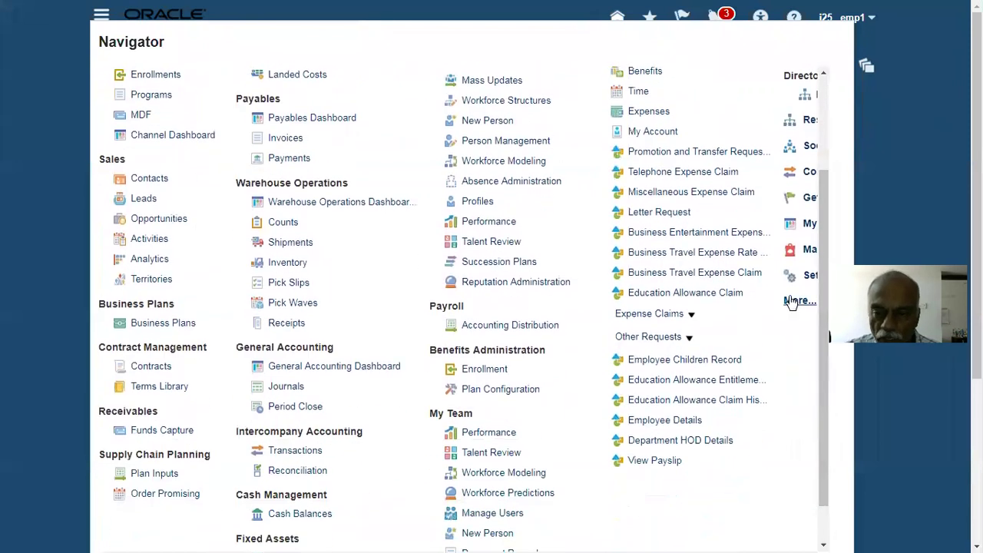
left_click(793, 302)
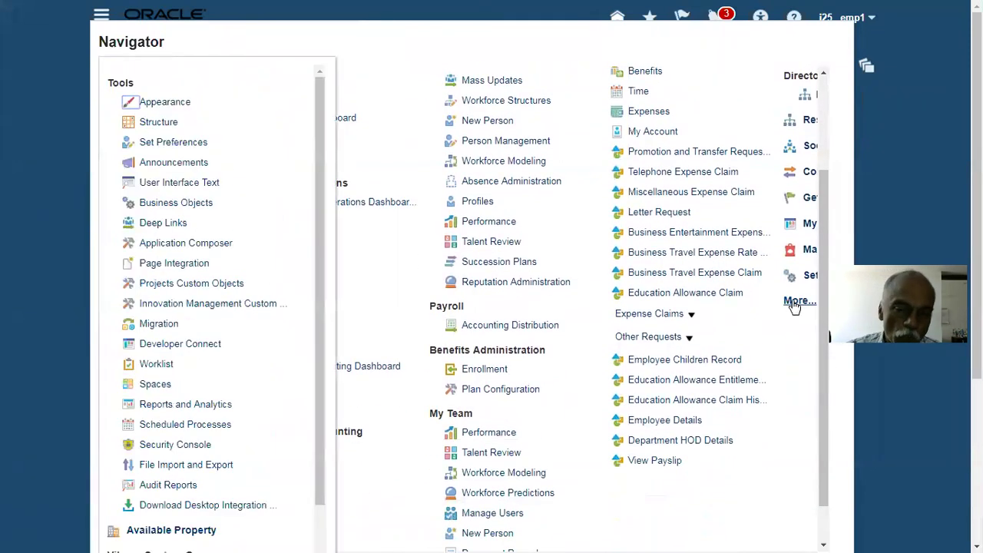
left_click(176, 446)
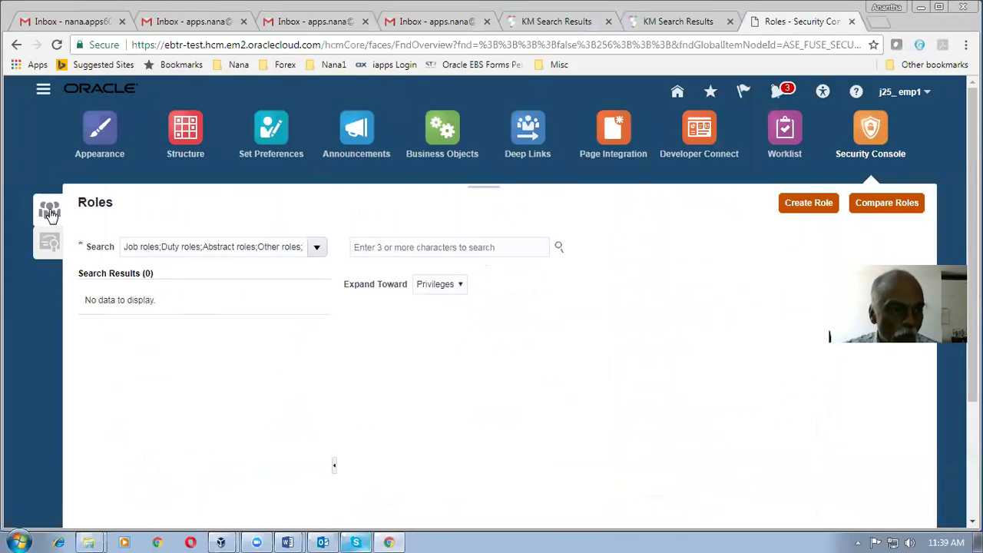
- Look at the Certificates page, return to Roles, search for "IT secu" and select the IT Security Manager role ORA_FND_IT_SECURITY_MANAGER_JOB
left_click(49, 245)
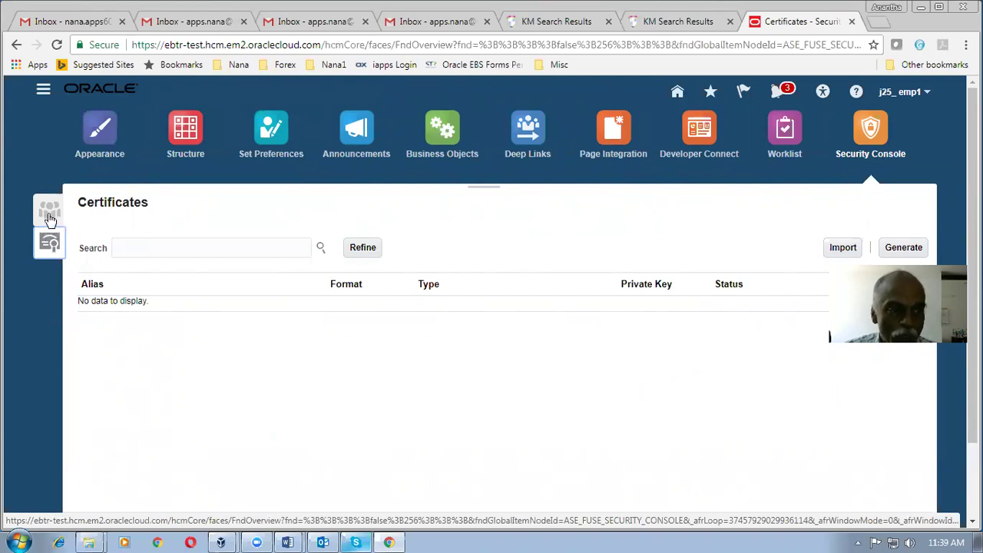
left_click(48, 215)
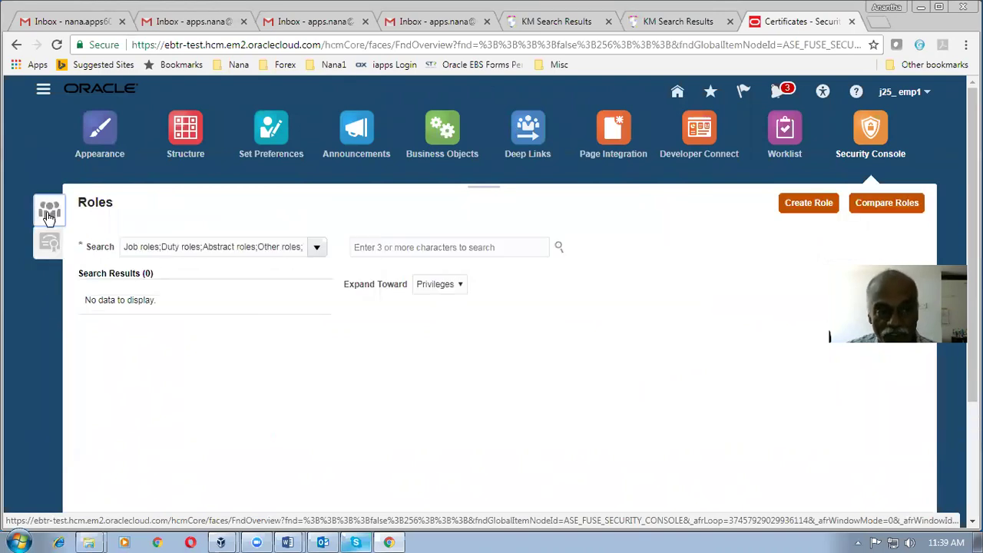
left_click(367, 249)
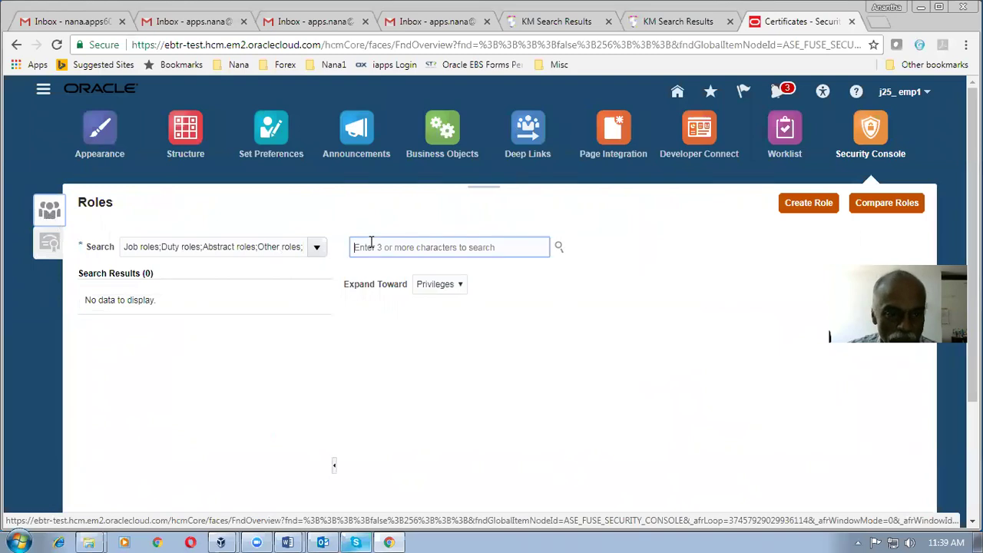
type("IT S")
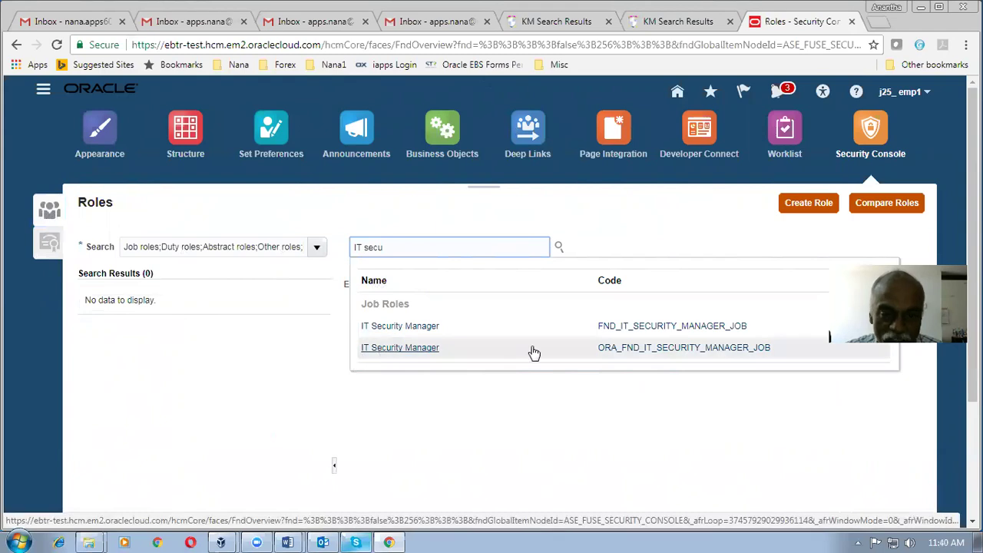
left_click(410, 355)
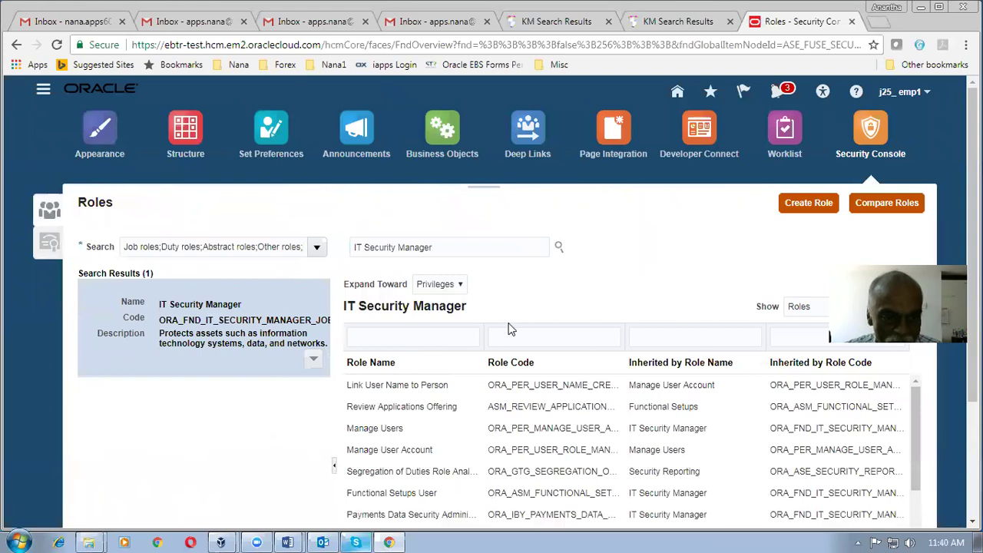
- Open the IT Security Manager role for editing and go to its Users stage
left_click(314, 361)
left_click(243, 380)
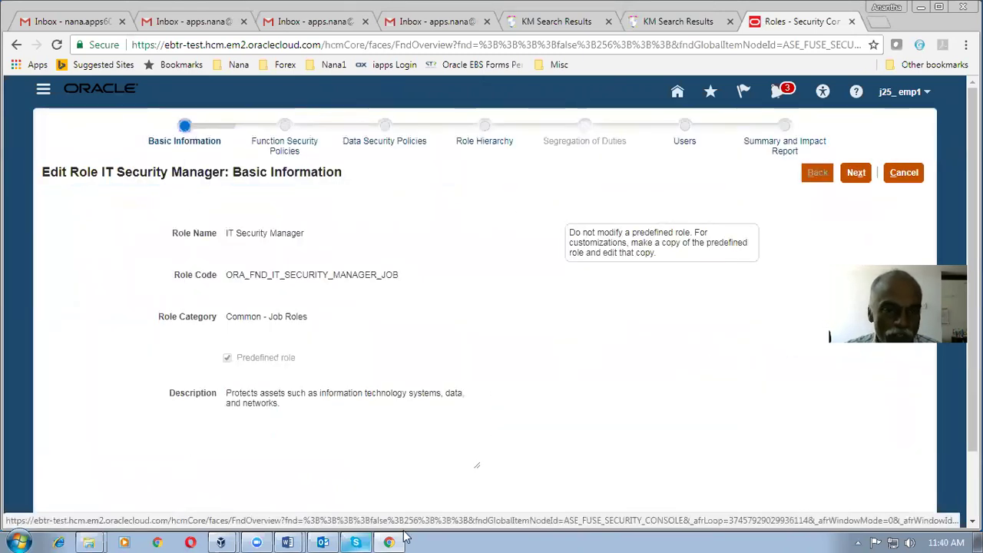
left_click(685, 125)
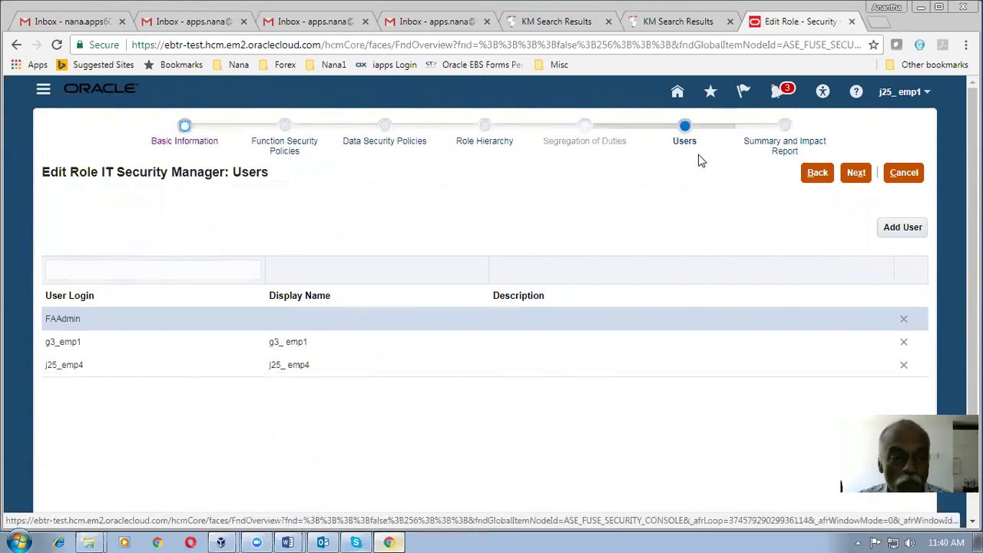
- Search for j25 among the users and add j25_emp1 to the IT Security Manager role
left_click(917, 235)
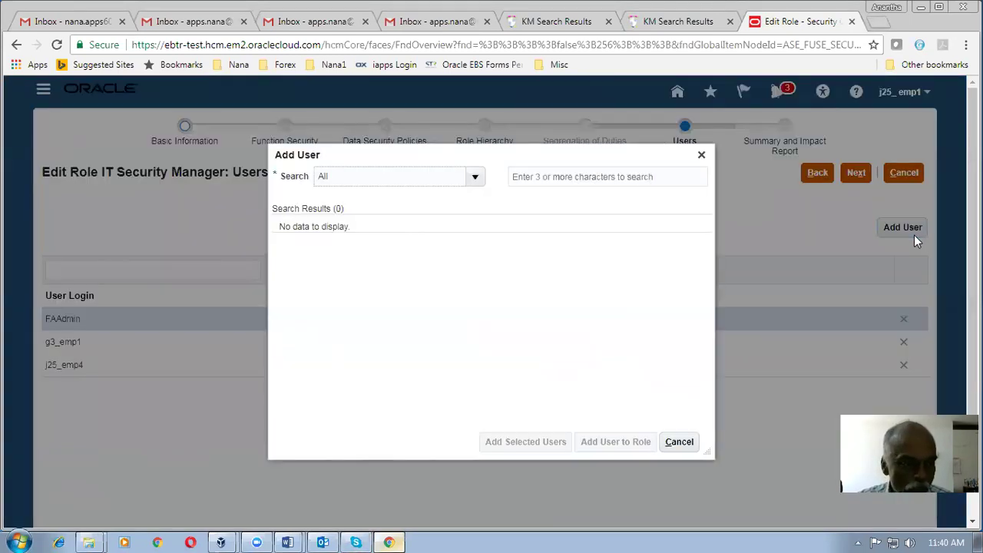
left_click(586, 177)
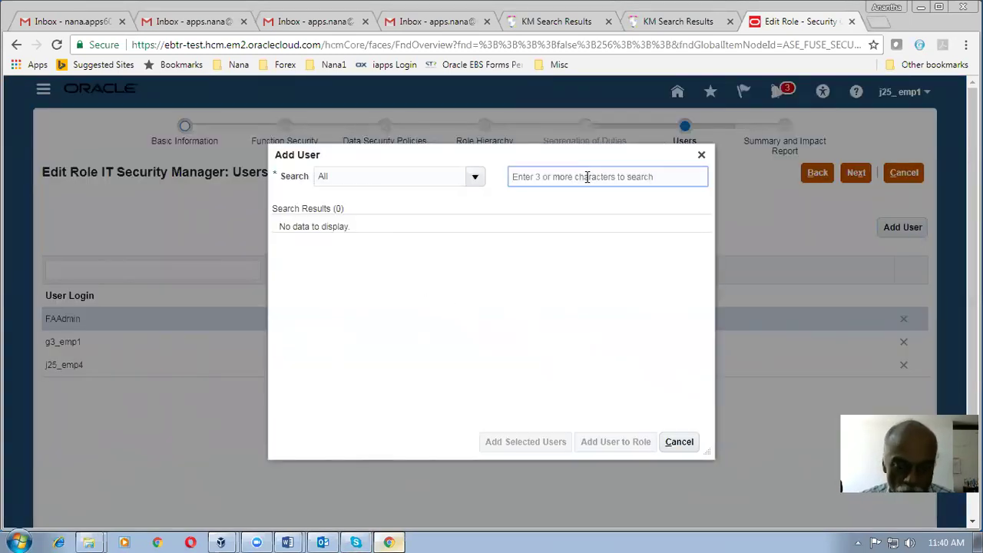
type("j25")
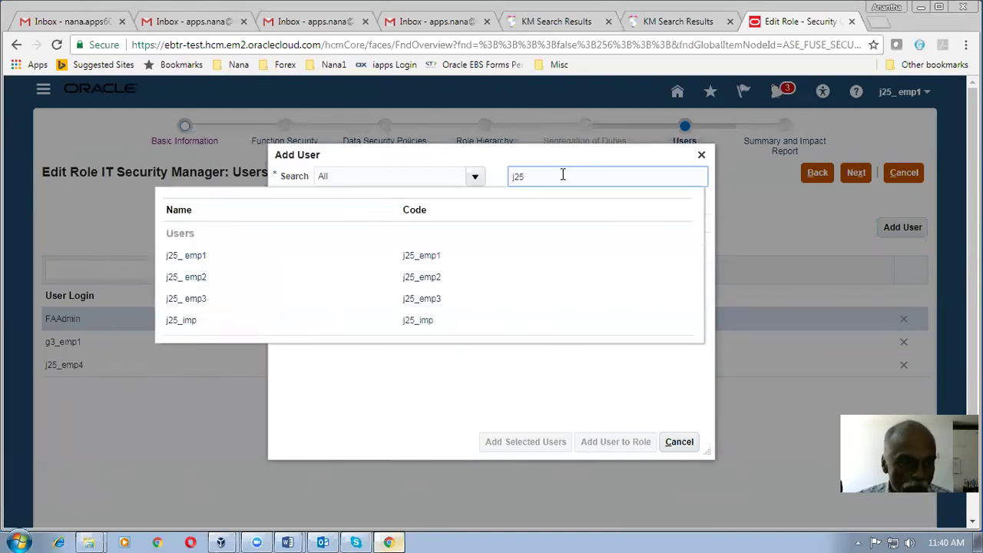
left_click(220, 258)
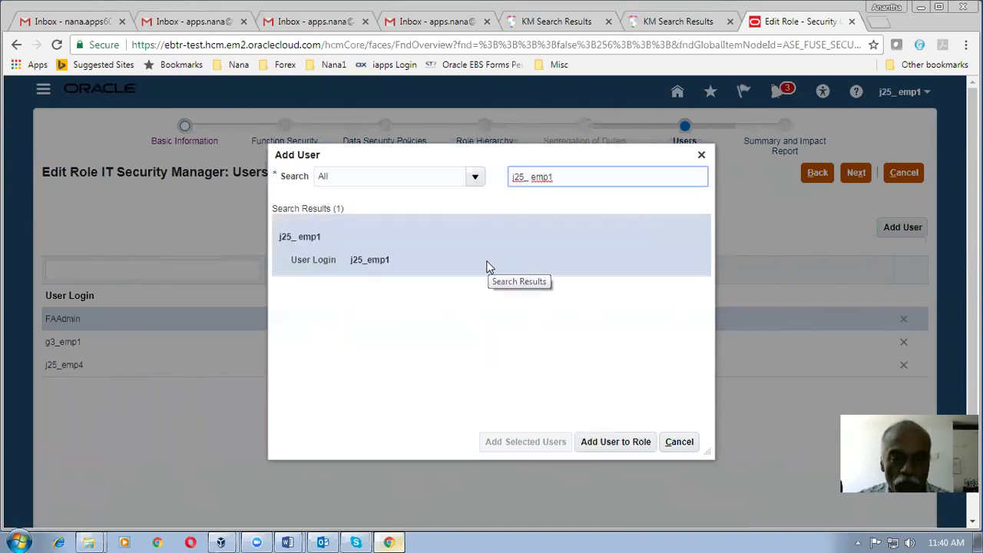
left_click(624, 444)
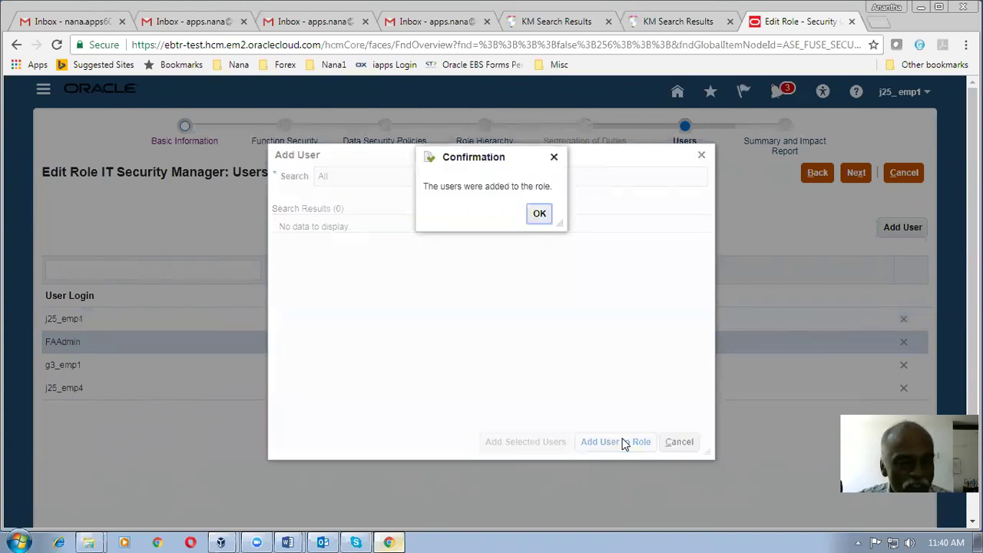
left_click(539, 214)
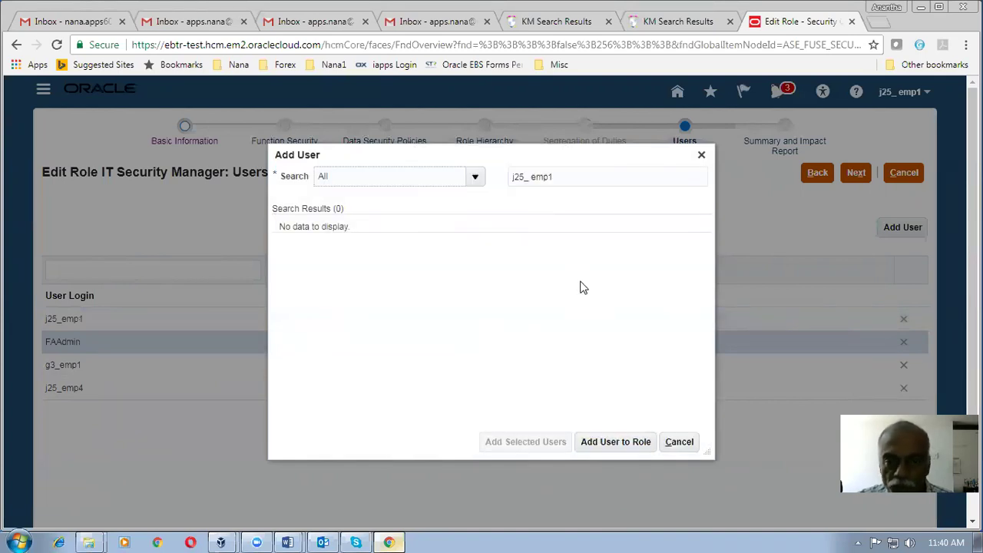
left_click(677, 444)
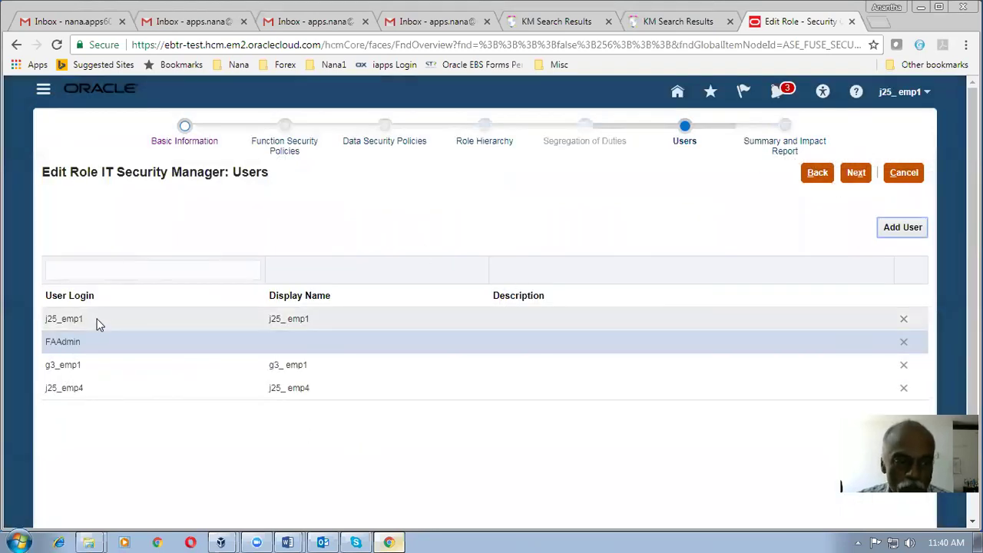
- Advance to the Summary and Impact Report, then save and close the IT Security Manager role
left_click(858, 174)
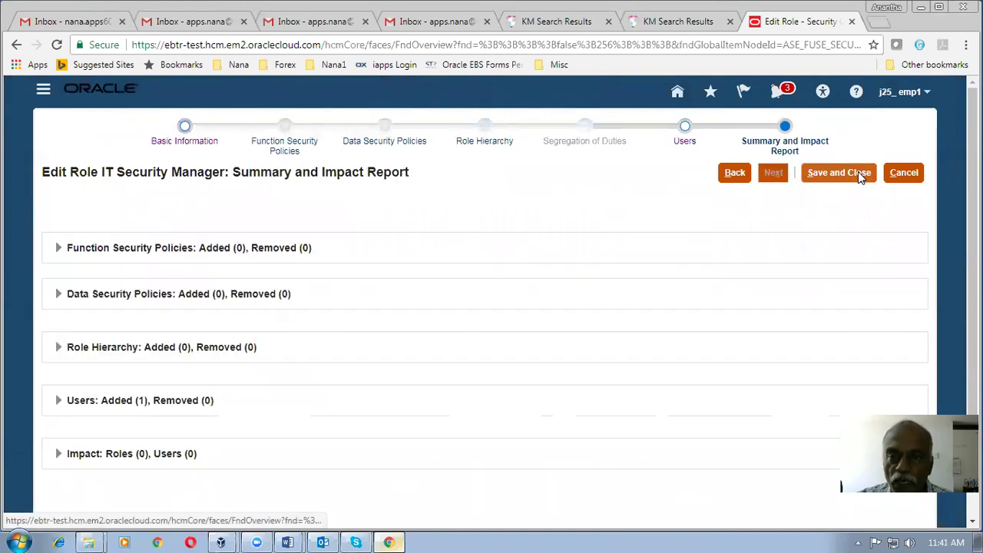
left_click(843, 173)
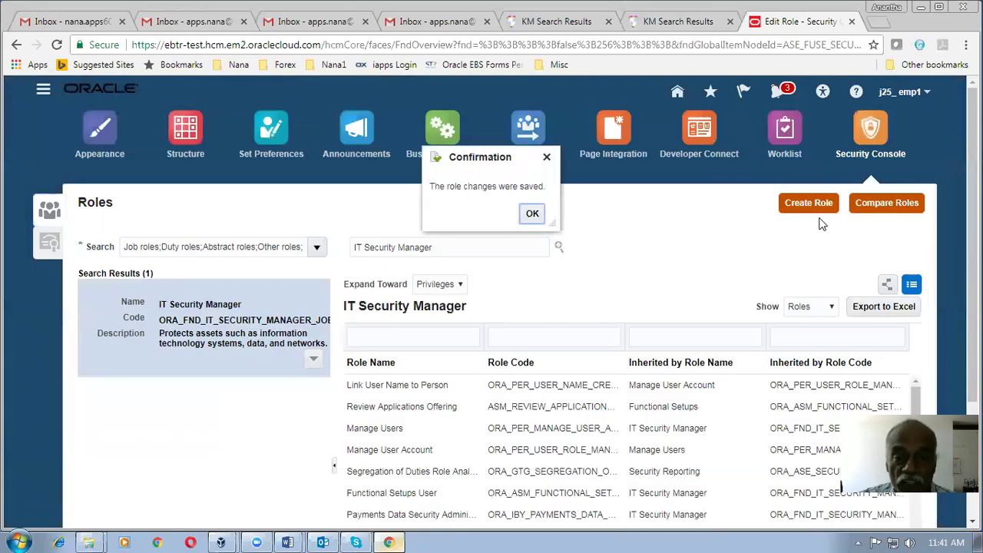
left_click(533, 214)
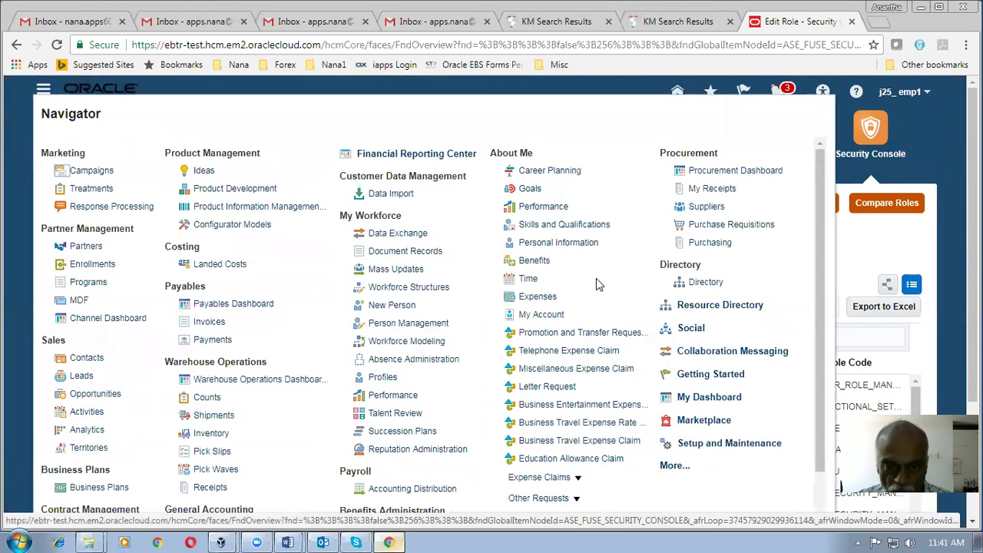
- Go to Scheduled Processes, find a new job with Ret%LDAP%, and submit Retrieve Latest LDAP Changes to run as soon as possible
left_click(674, 467)
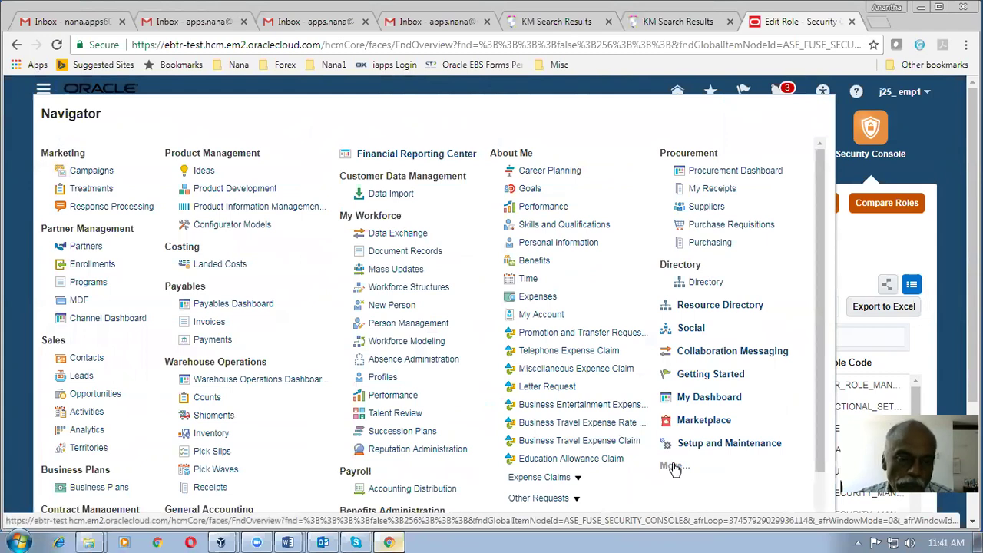
left_click(140, 461)
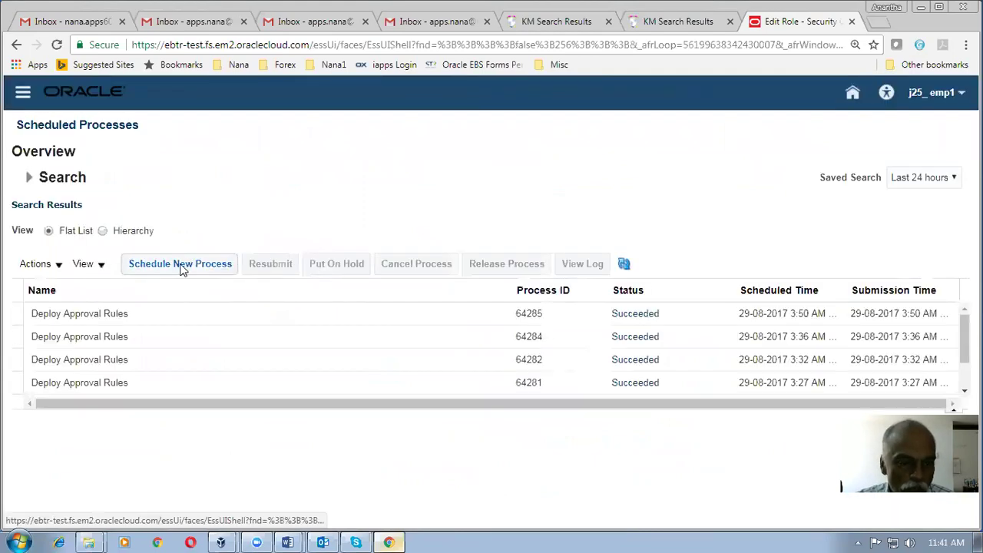
left_click(181, 265)
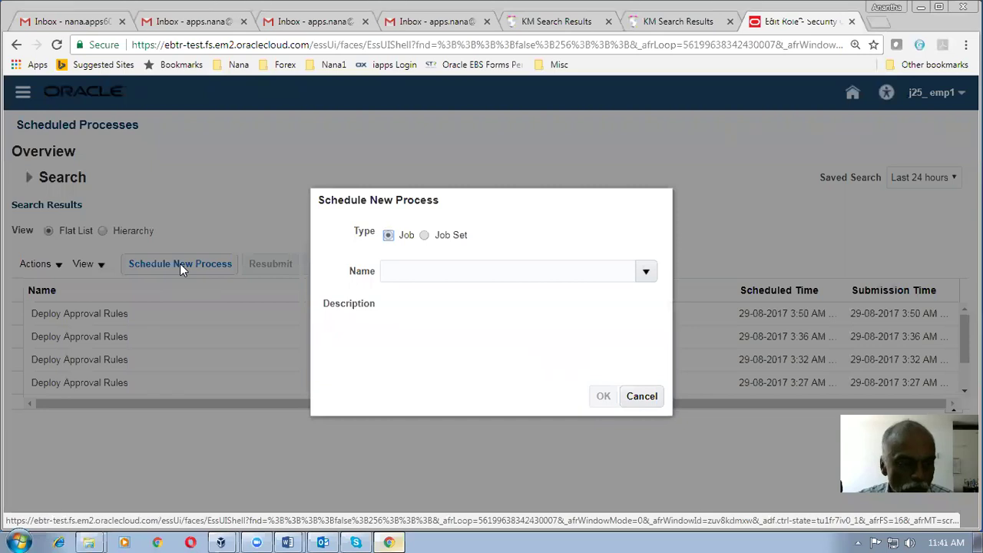
left_click(428, 271)
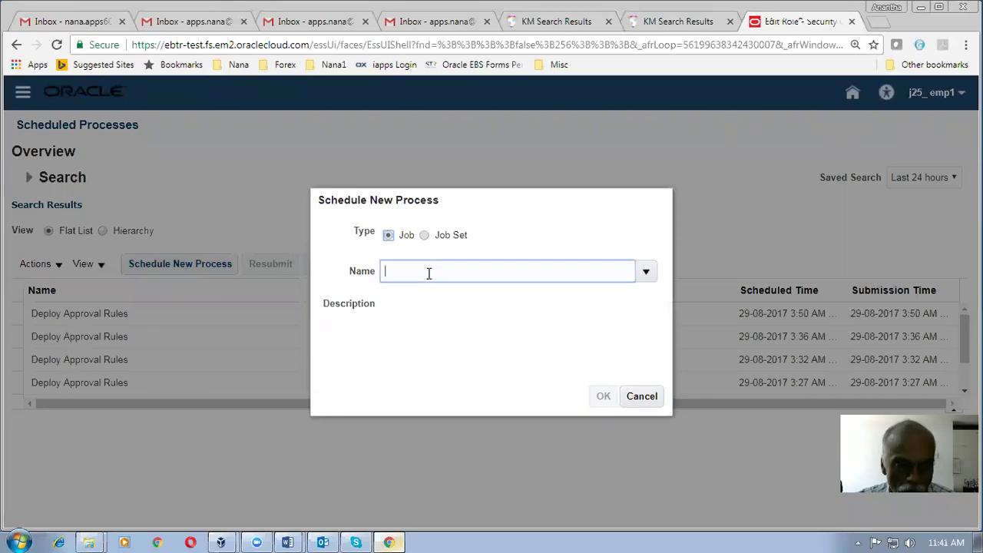
type("Ret%LDAP%")
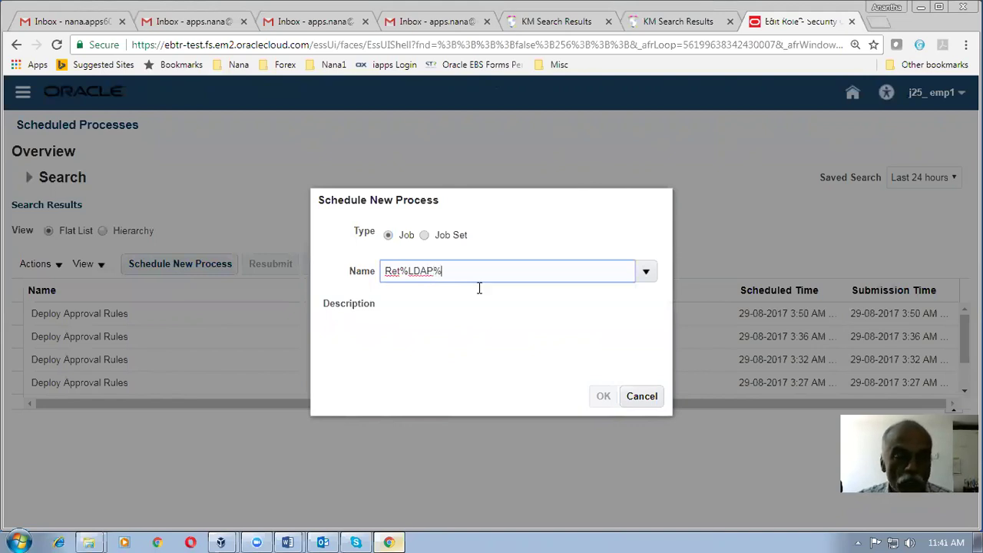
key("Return")
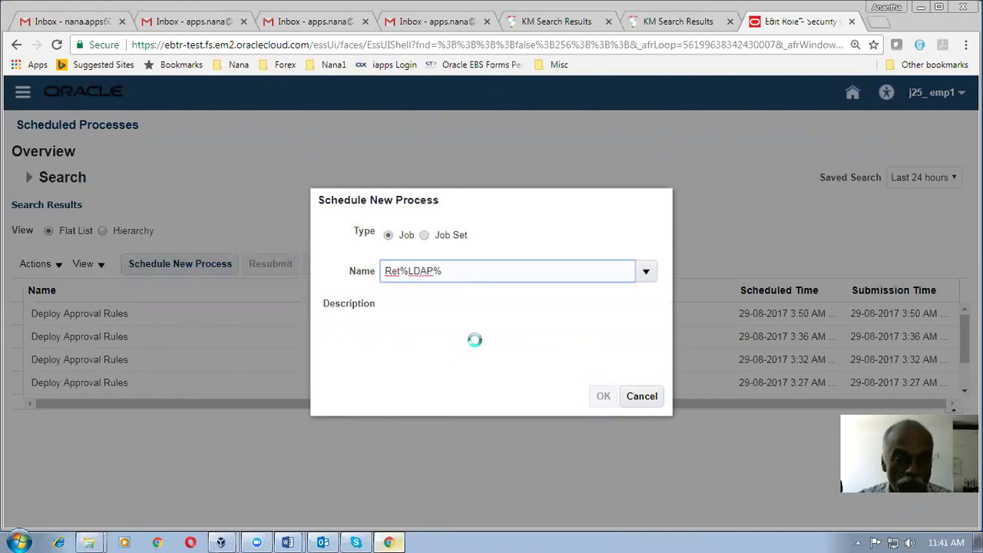
left_click(601, 395)
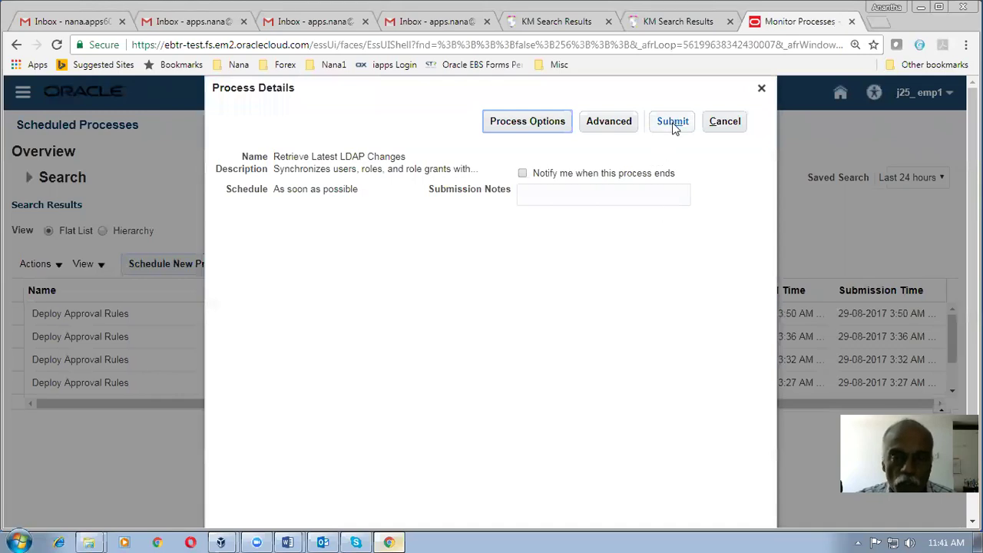
left_click(672, 122)
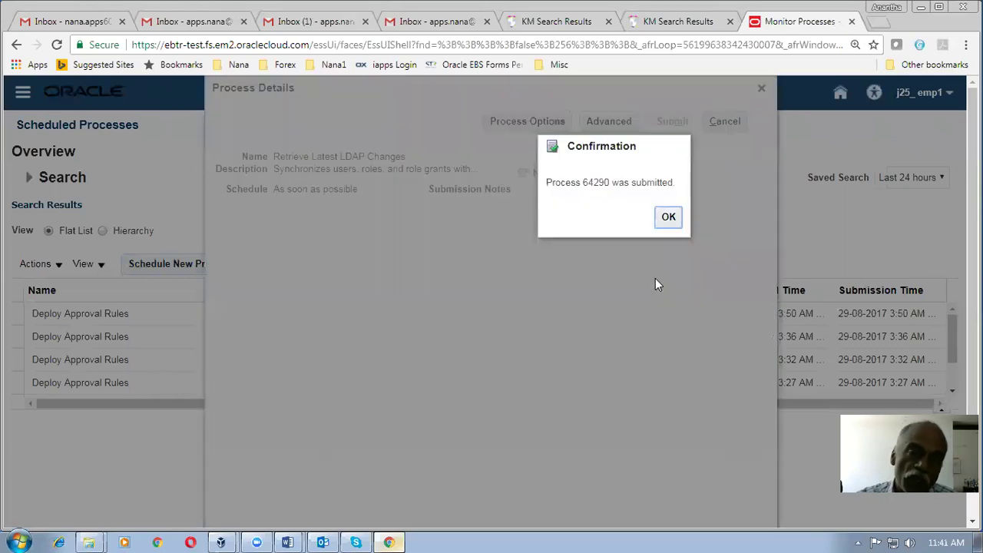
left_click(665, 219)
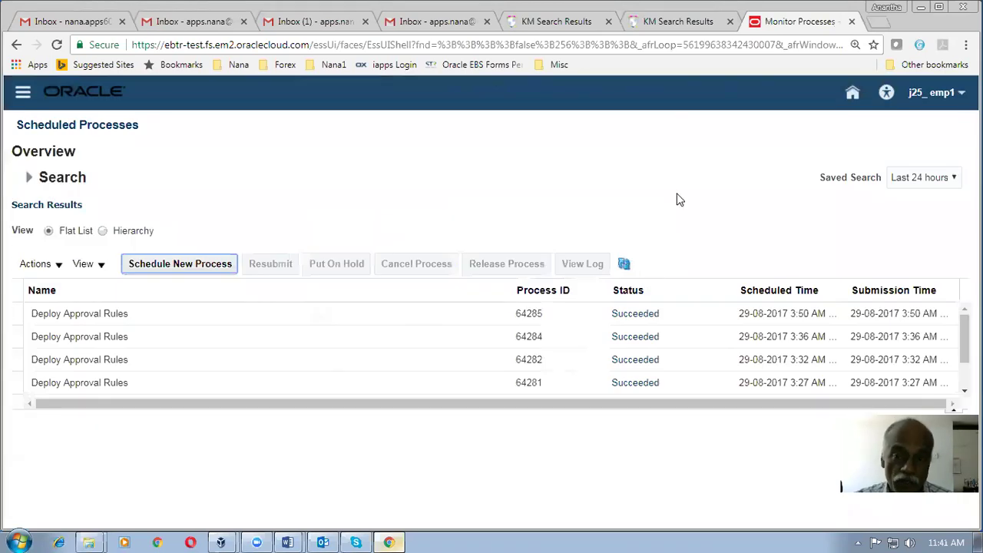
- Refresh the scheduled process list repeatedly to check the status of Retrieve Latest LDAP Changes
left_click(624, 264)
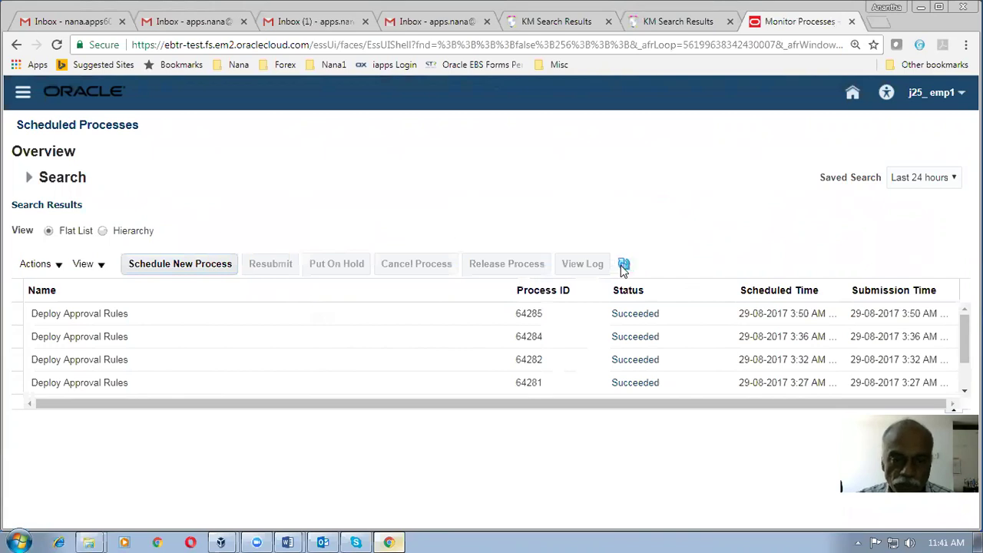
left_click(624, 265)
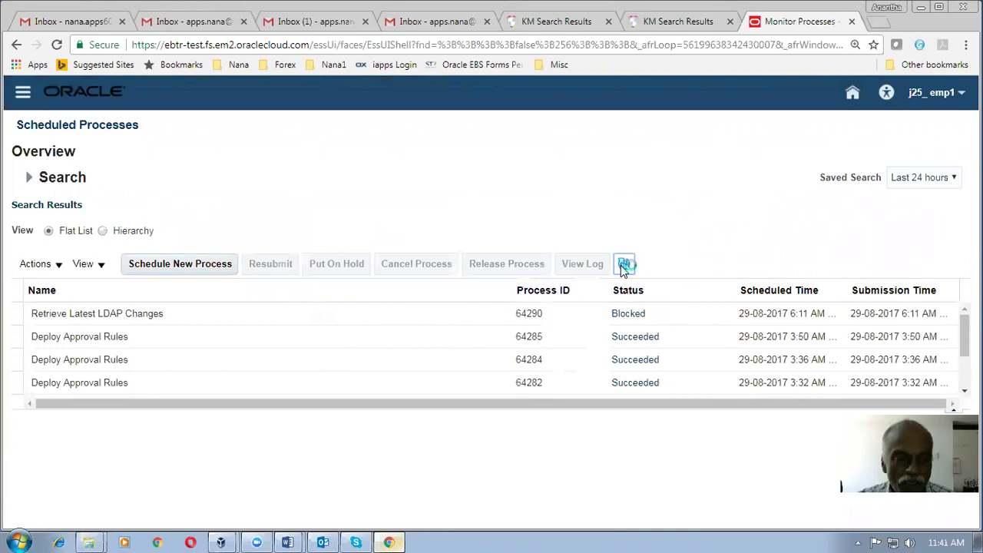
left_click(624, 264)
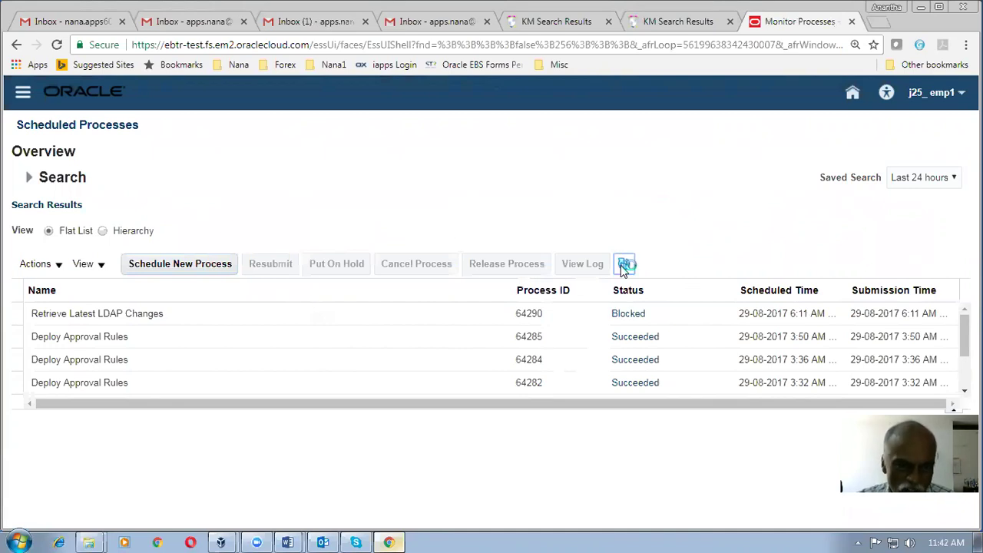
left_click(624, 264)
left_click(624, 265)
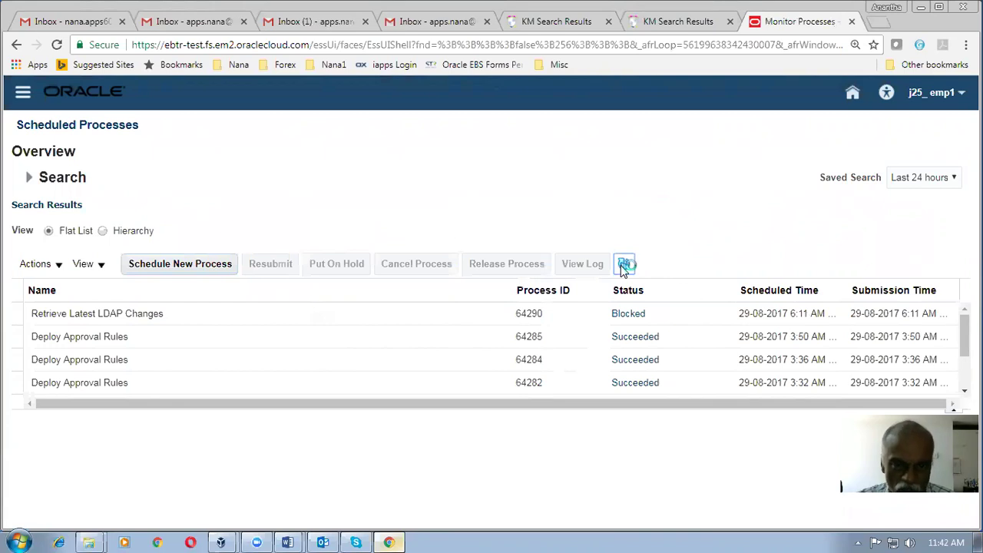
- Sign out of Oracle Applications Cloud and confirm the single sign-off
left_click(934, 95)
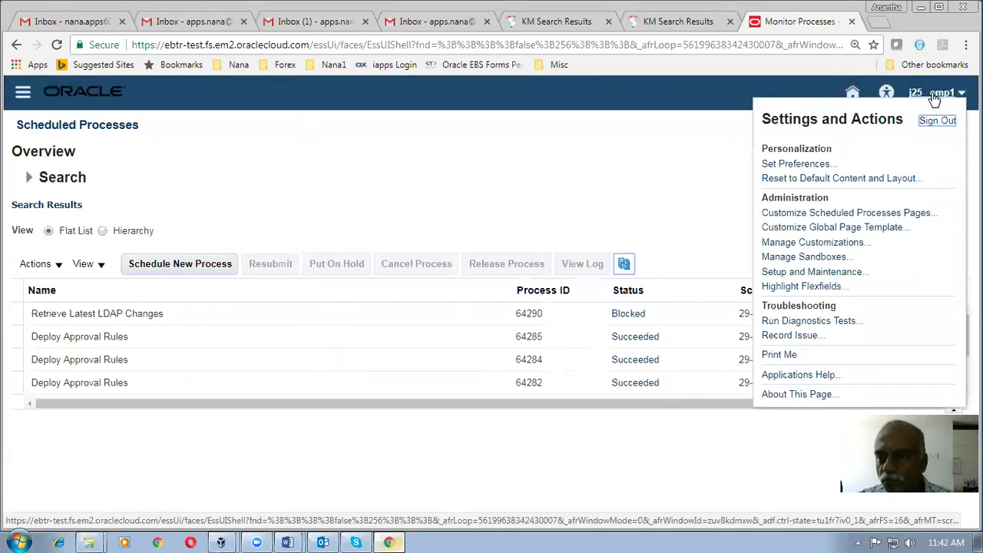
left_click(936, 119)
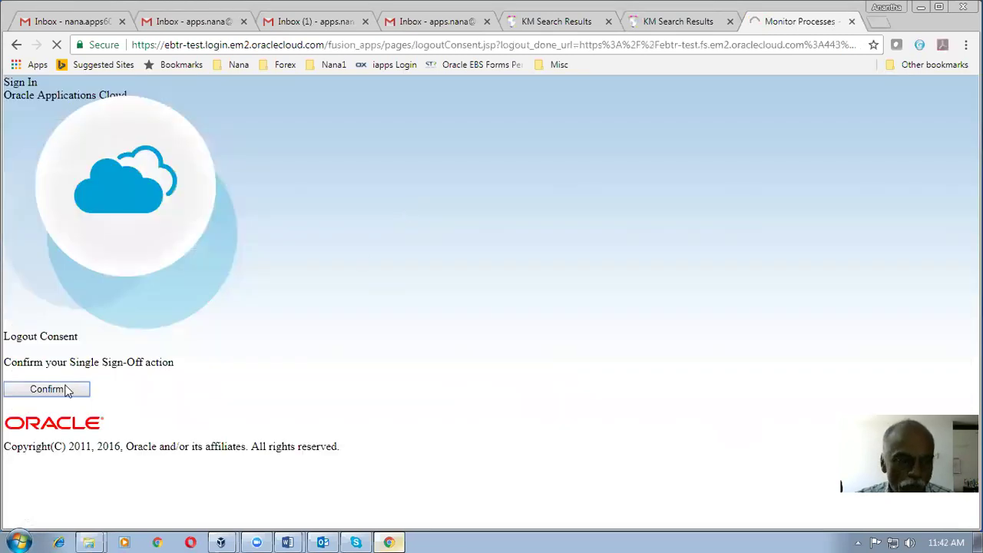
left_click(66, 389)
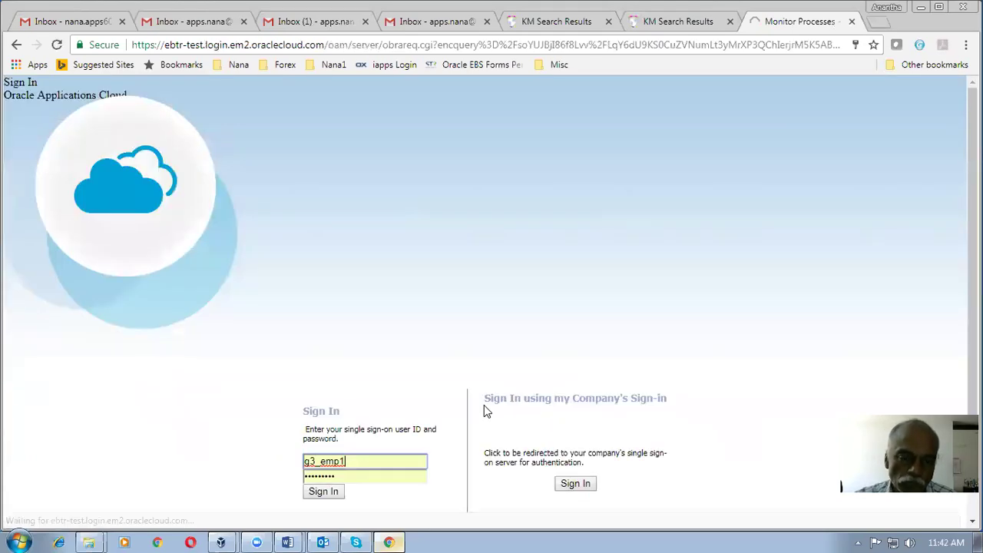
- Sign back in as j25_emp1 using the saved credentials
double_click(351, 462)
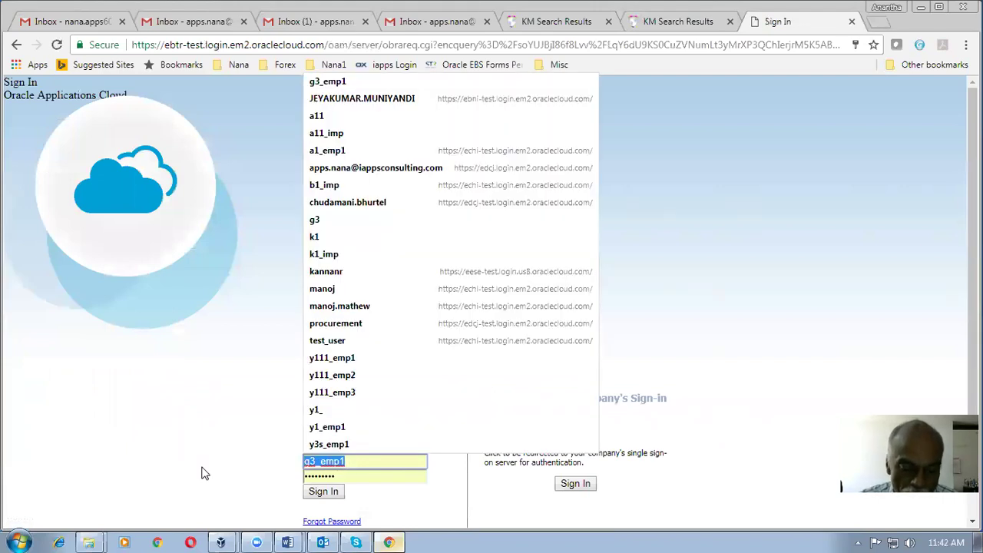
type("j25")
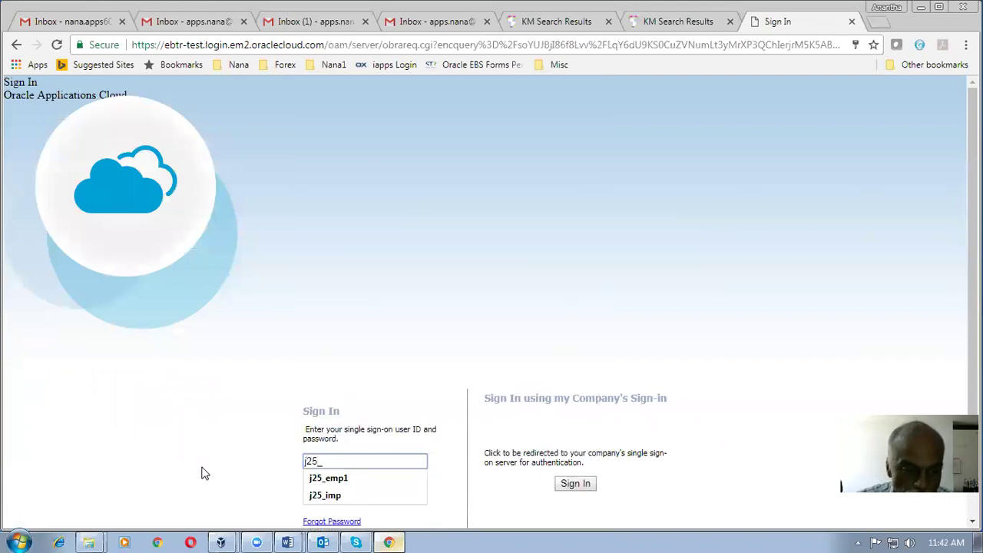
type("_")
left_click(336, 480)
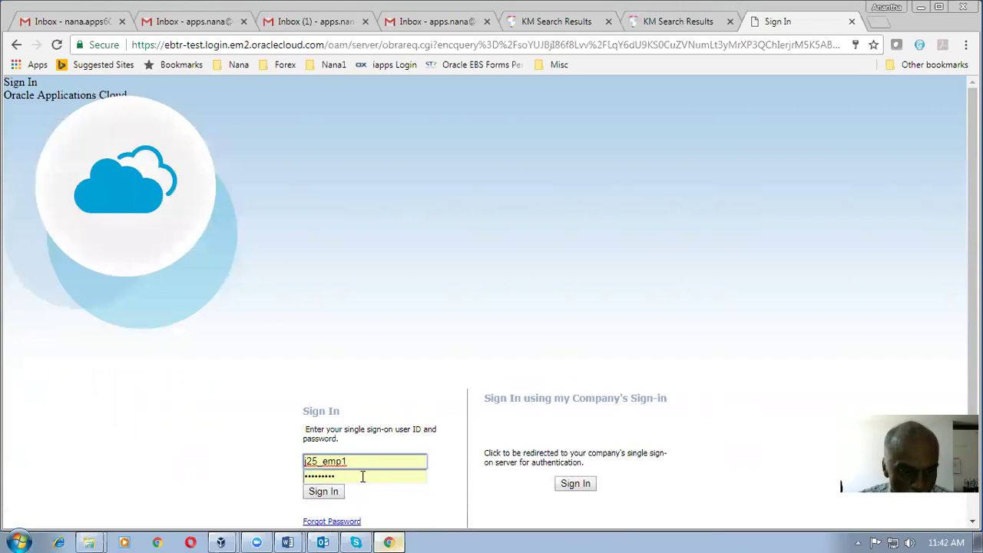
left_click(342, 493)
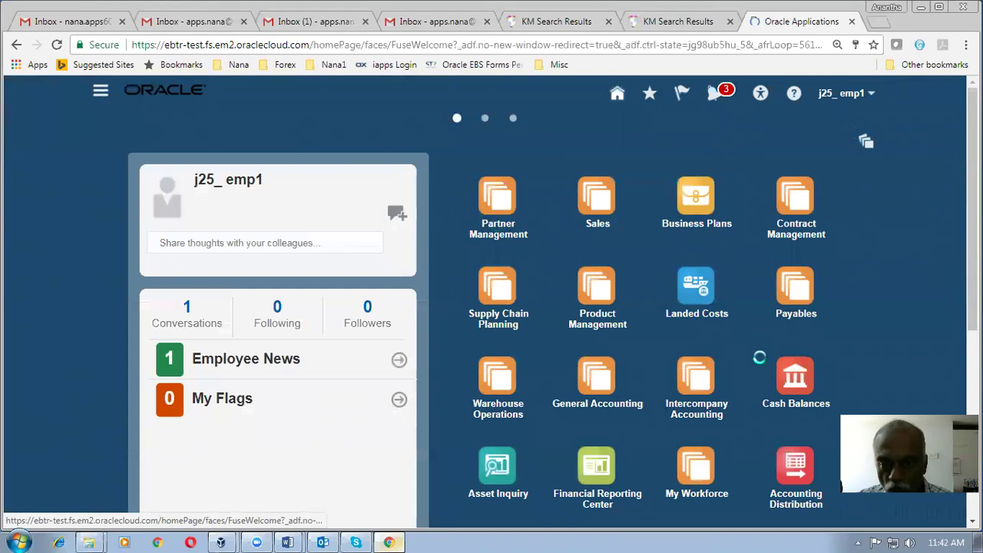
- Open the Security Console from the full list of Tools in the Navigator
scroll(779, 379, "down", 3)
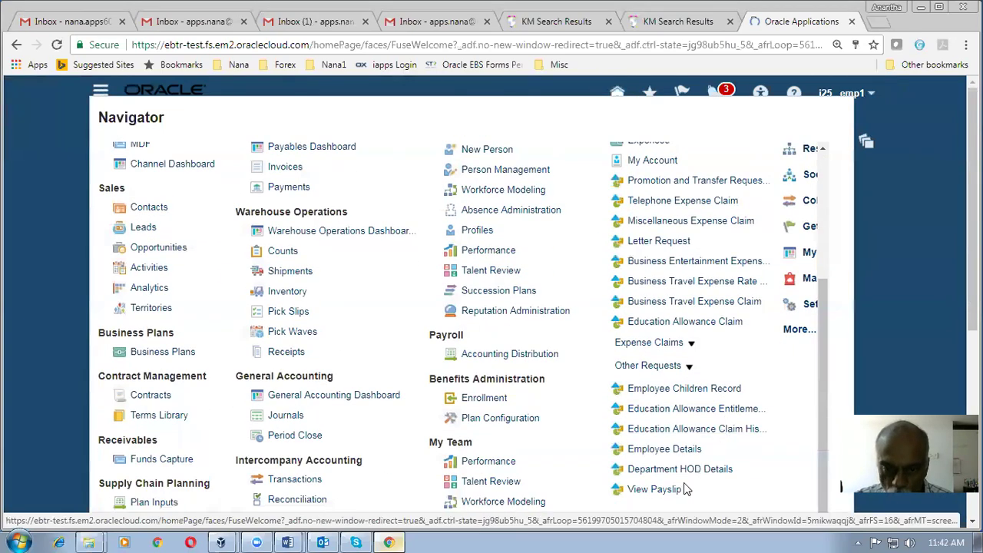
left_click(665, 510)
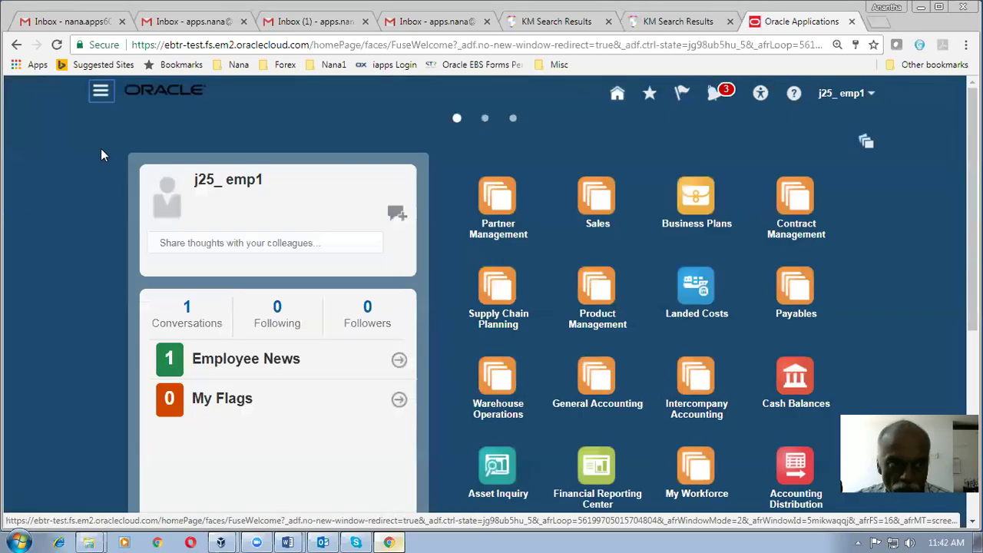
left_click(101, 91)
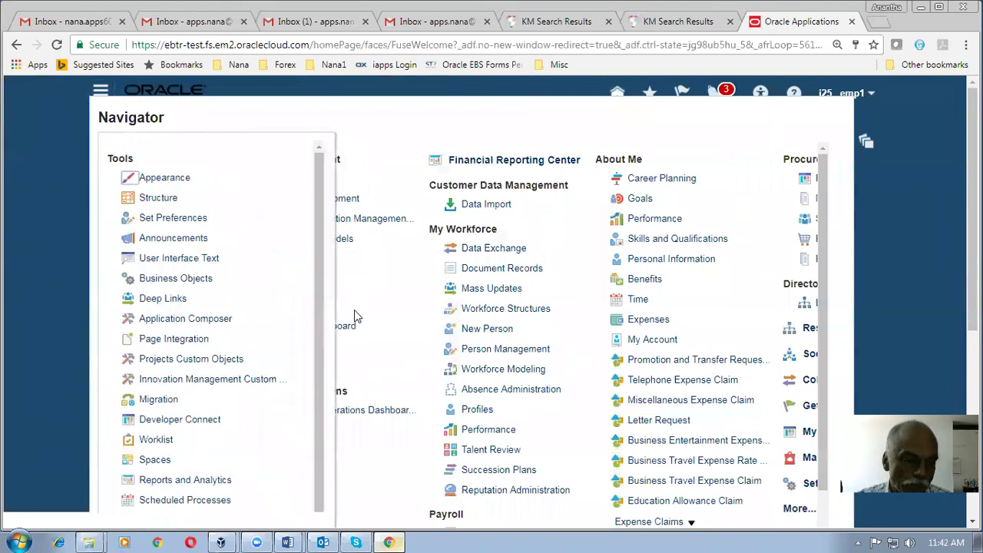
scroll(198, 428, "down", 1)
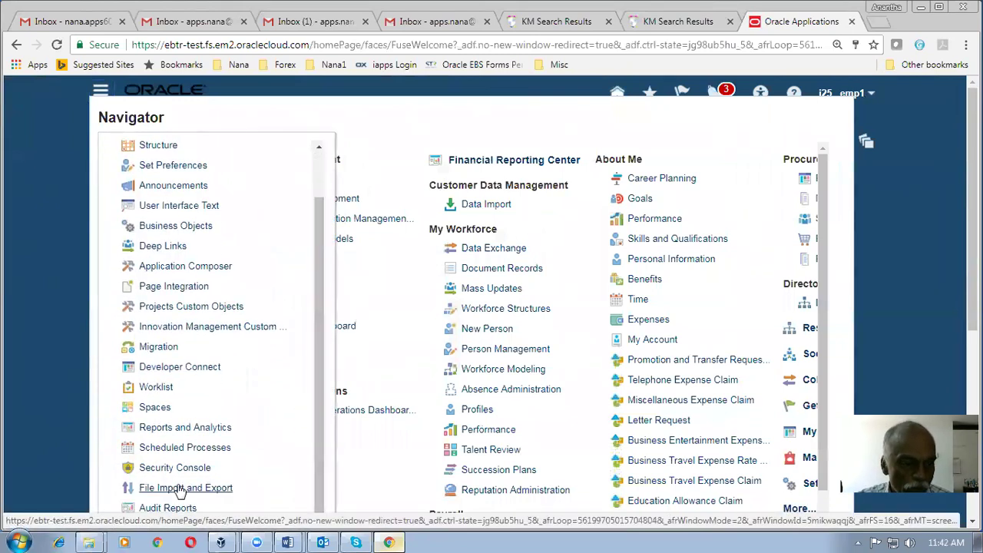
left_click(184, 466)
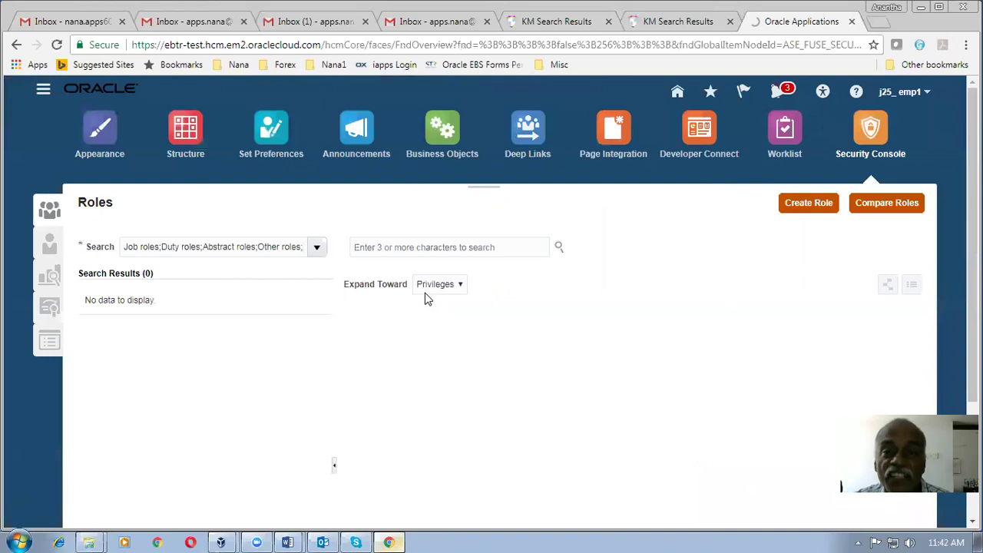
- Look at User Accounts, return to Roles, search for "IT secu" and select the IT Security Manager role ORA_FND_IT_SECURITY_MANAGER_JOB
left_click(48, 241)
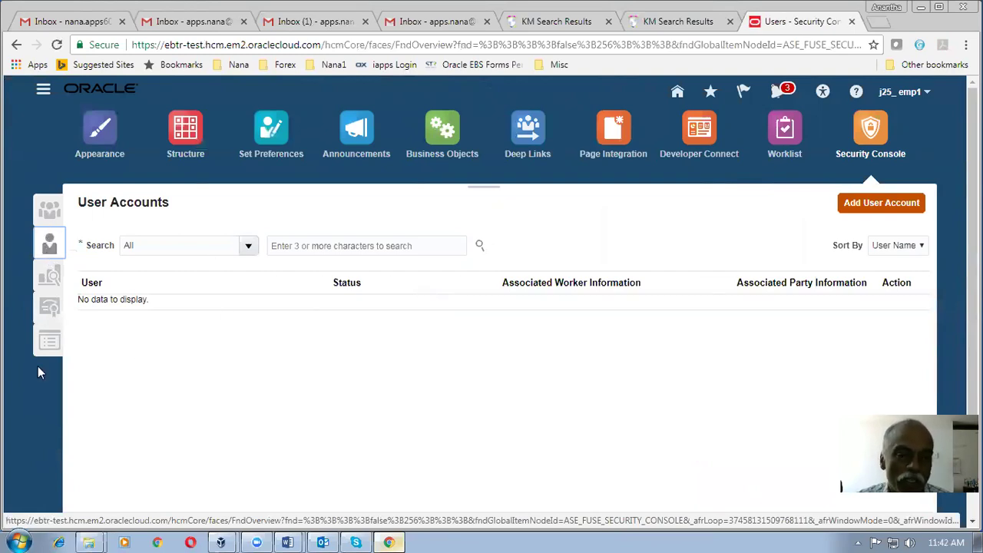
left_click(48, 208)
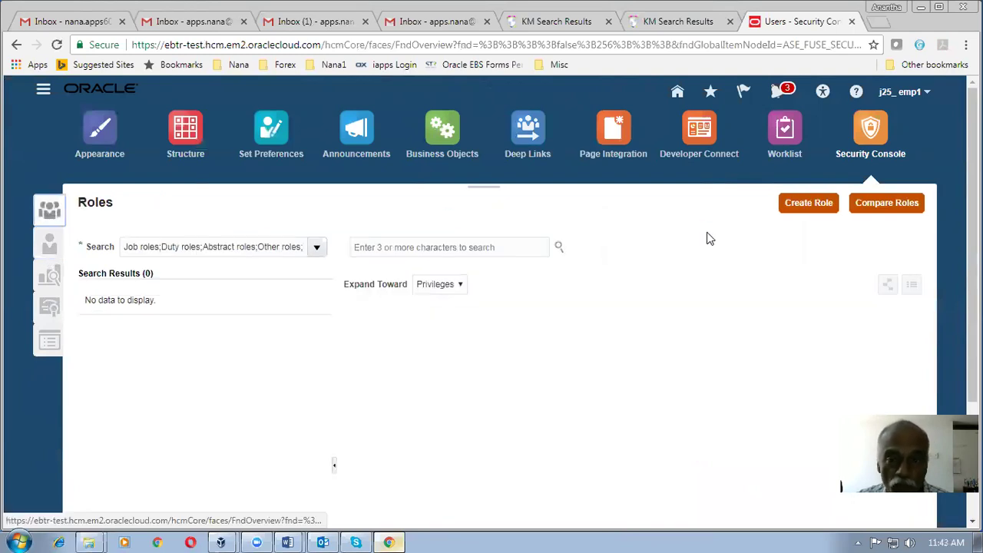
left_click(453, 252)
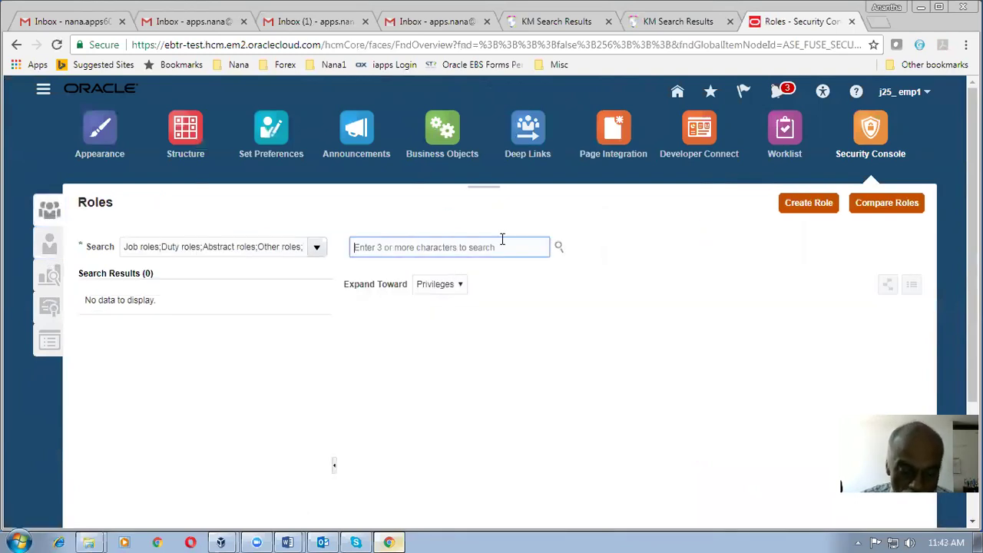
type("IT secu")
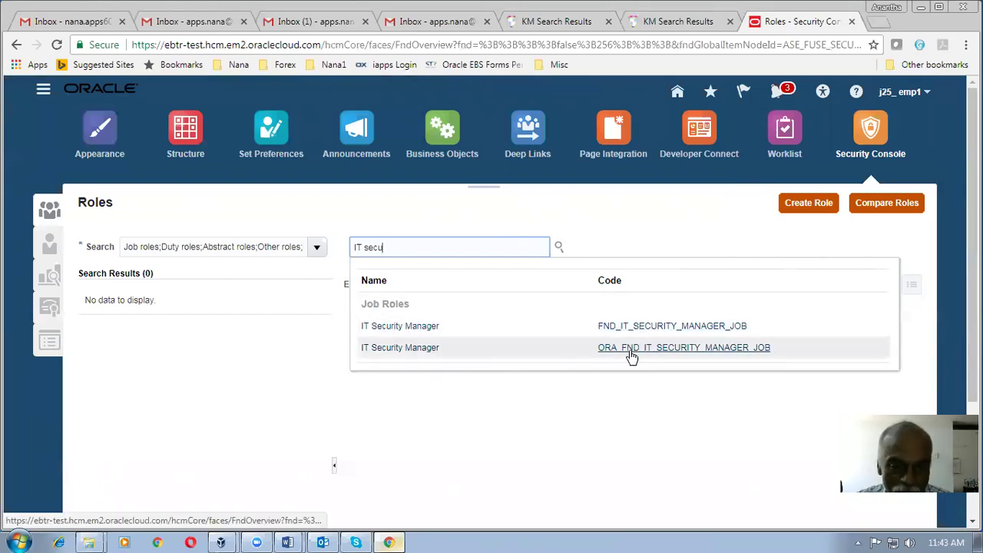
left_click(398, 356)
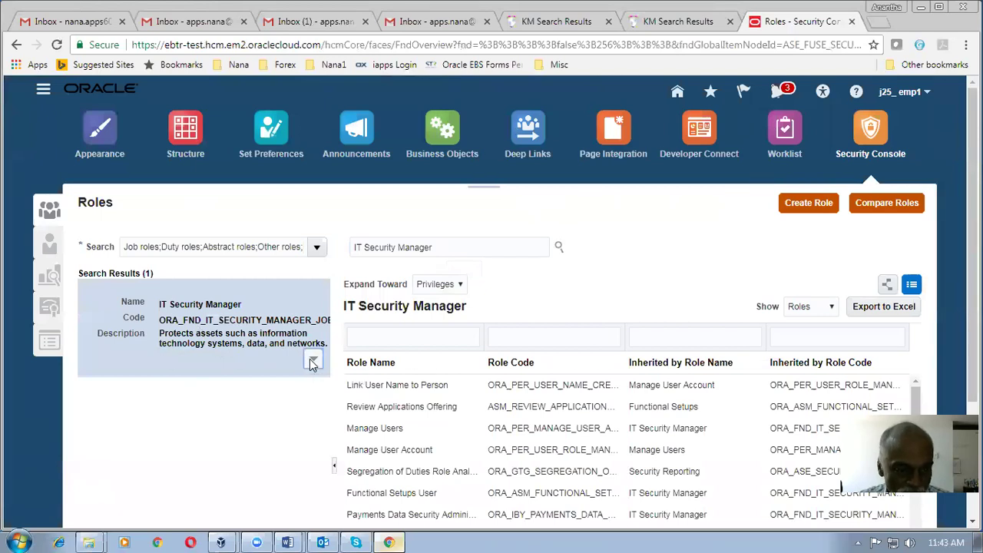
- Open the IT Security Manager role for editing and review its assigned users at the Users stage
left_click(312, 364)
left_click(263, 380)
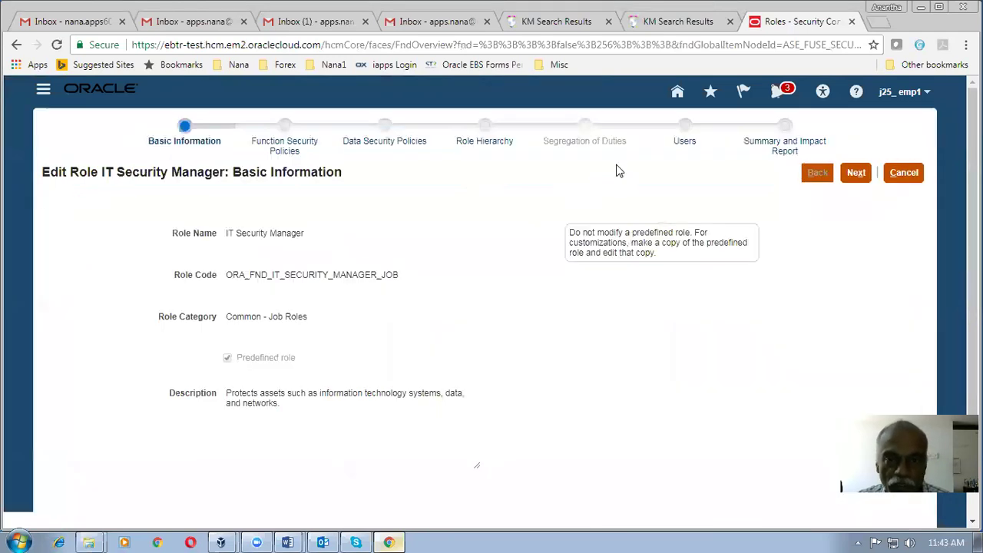
left_click(684, 125)
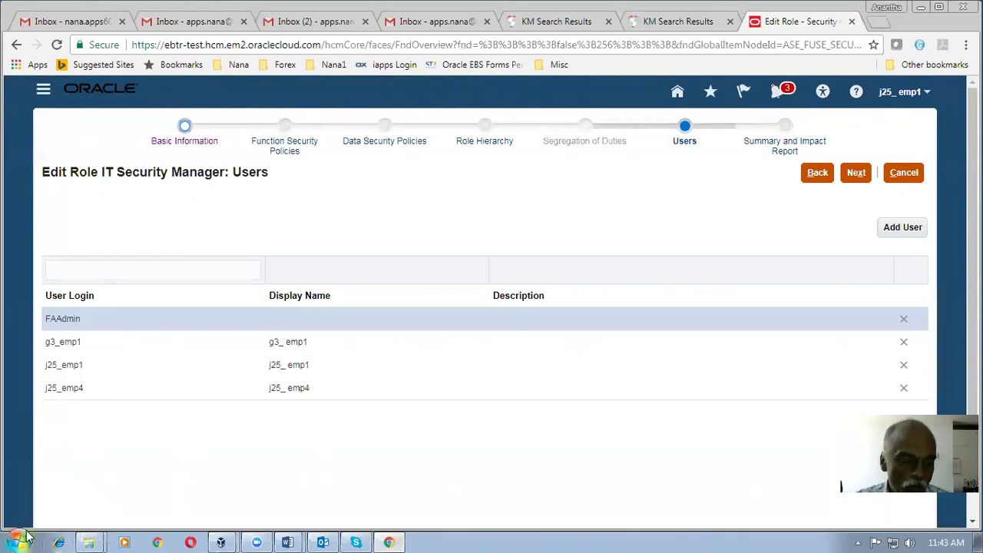
- Switch to Windows Explorer and open the Course_Materials folder on the C: drive
mouse_move(88, 542)
left_click(94, 495)
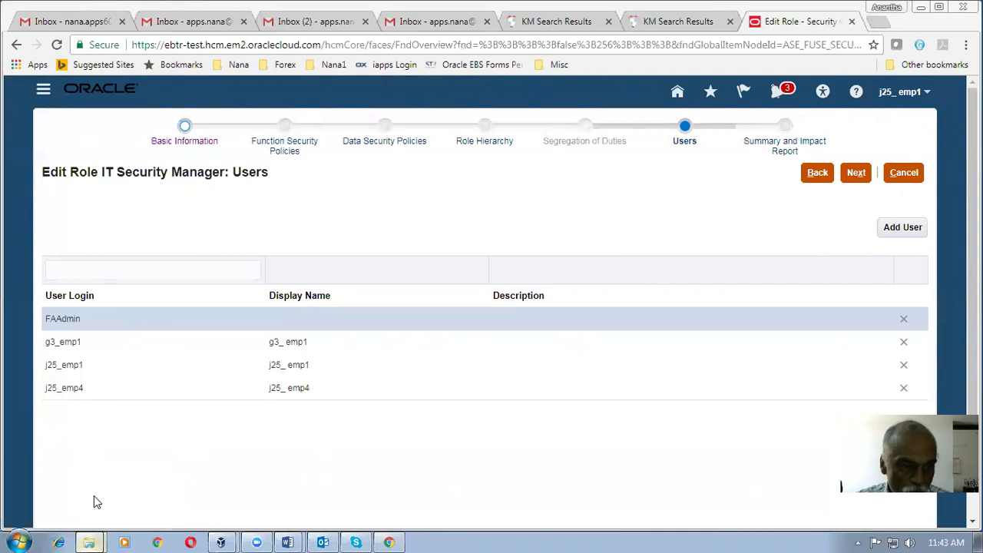
left_click(384, 314)
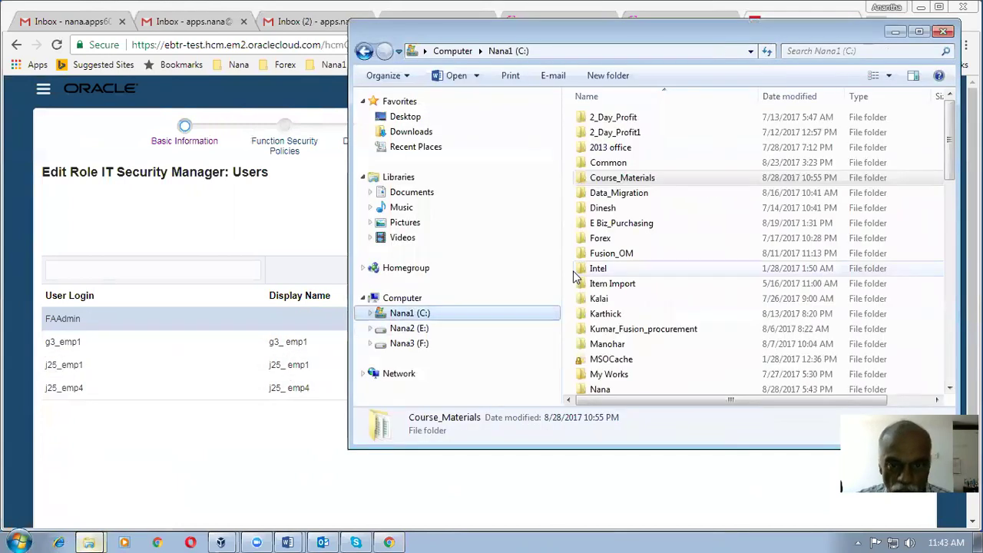
double_click(650, 178)
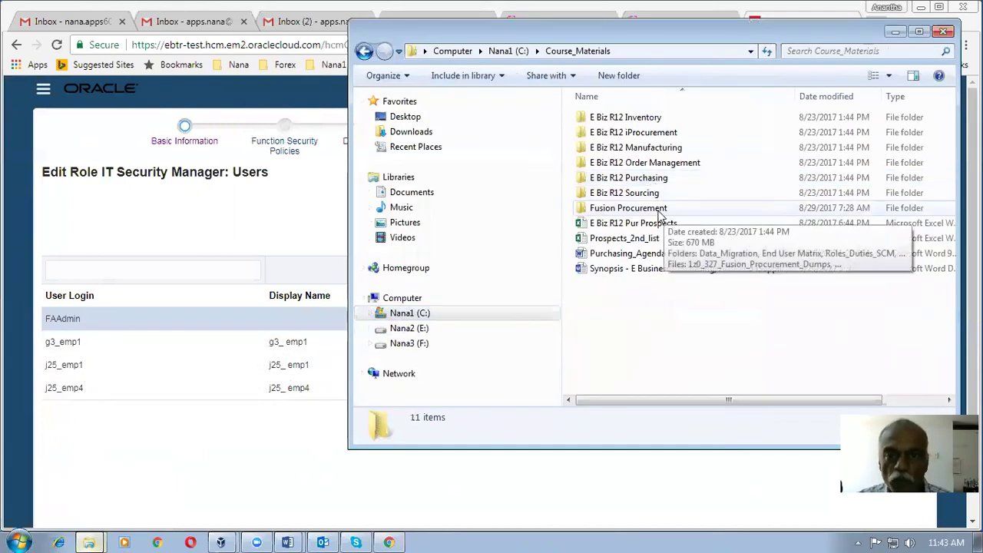
- Open the Catalogue_Categories Word document from the Fusion Procurement folder
double_click(664, 210)
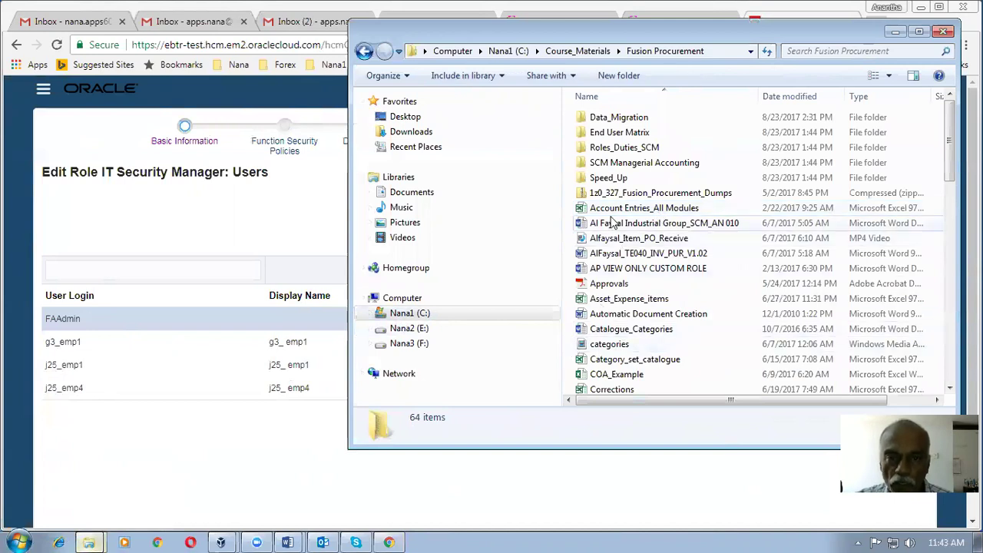
left_click(627, 331)
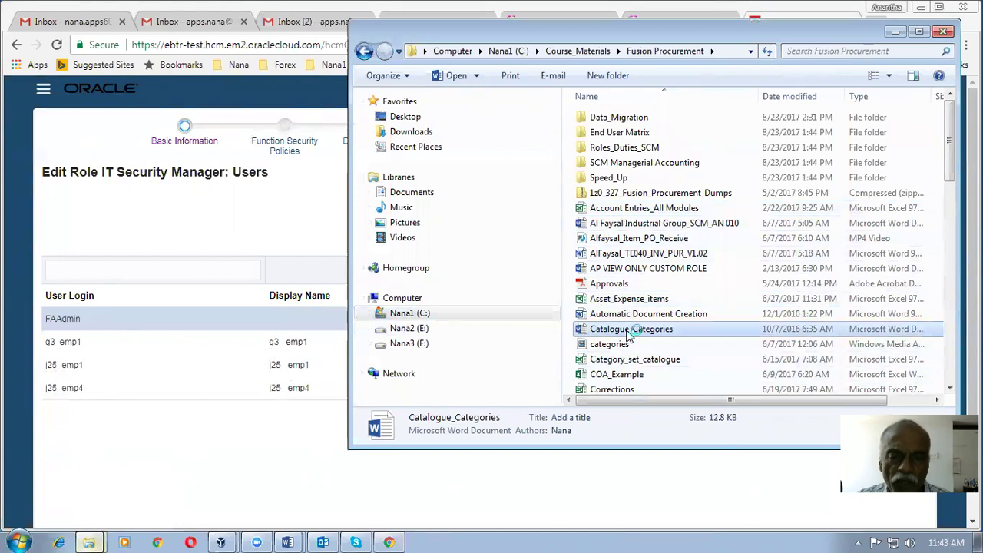
double_click(627, 330)
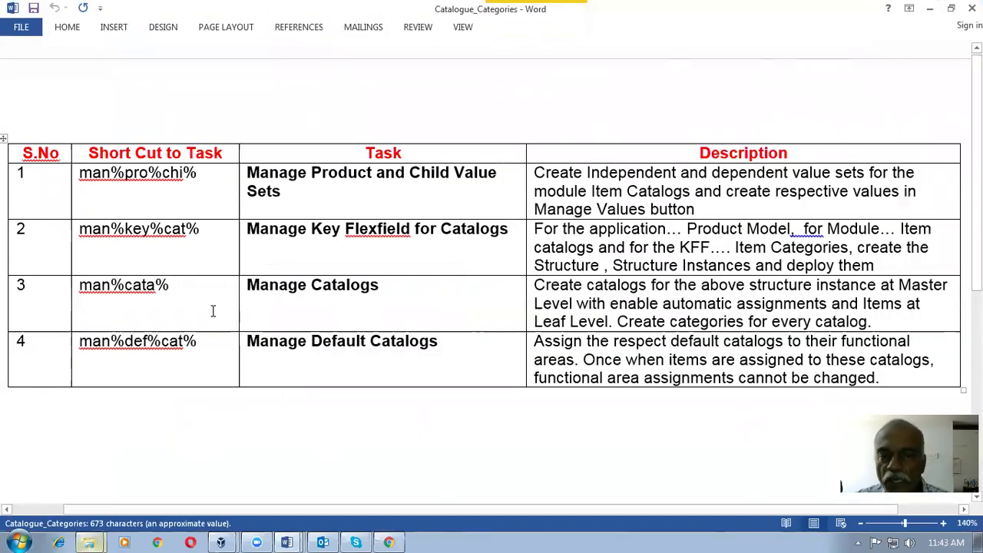
- Review the four catalog setup tasks and their search shortcuts in the table, from Manage Product and Child Value Sets to Manage Default Catalogs
left_click_drag(80, 173, 317, 182)
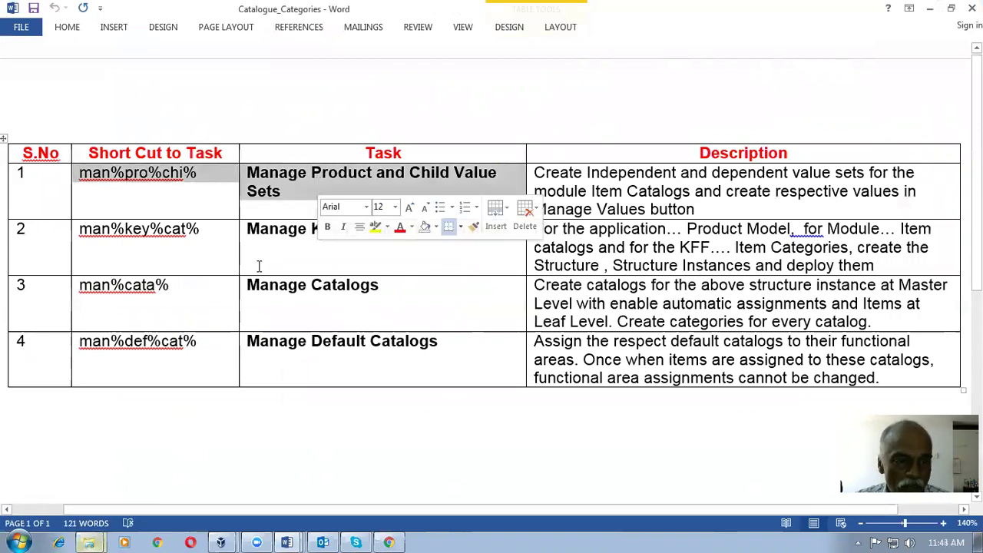
left_click_drag(80, 229, 467, 235)
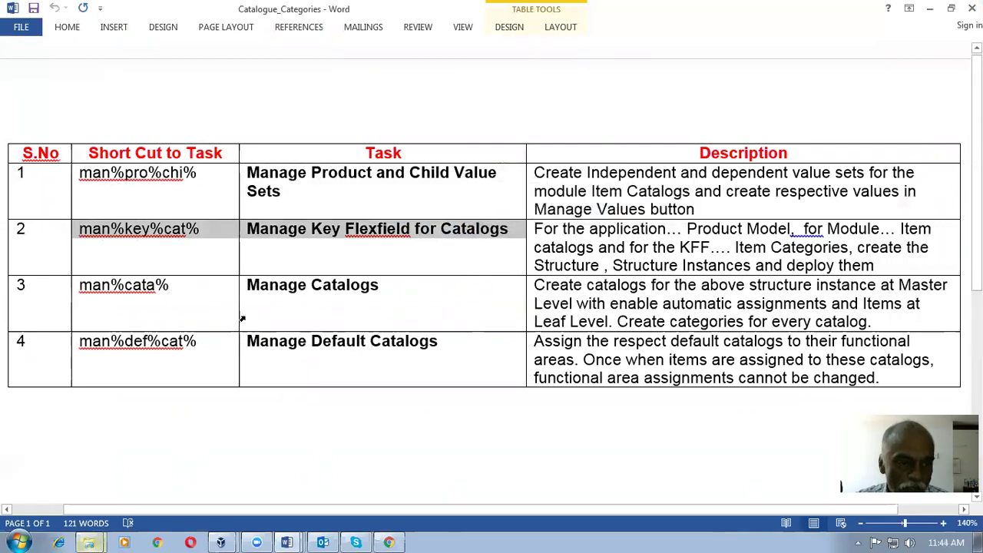
left_click_drag(81, 288, 407, 286)
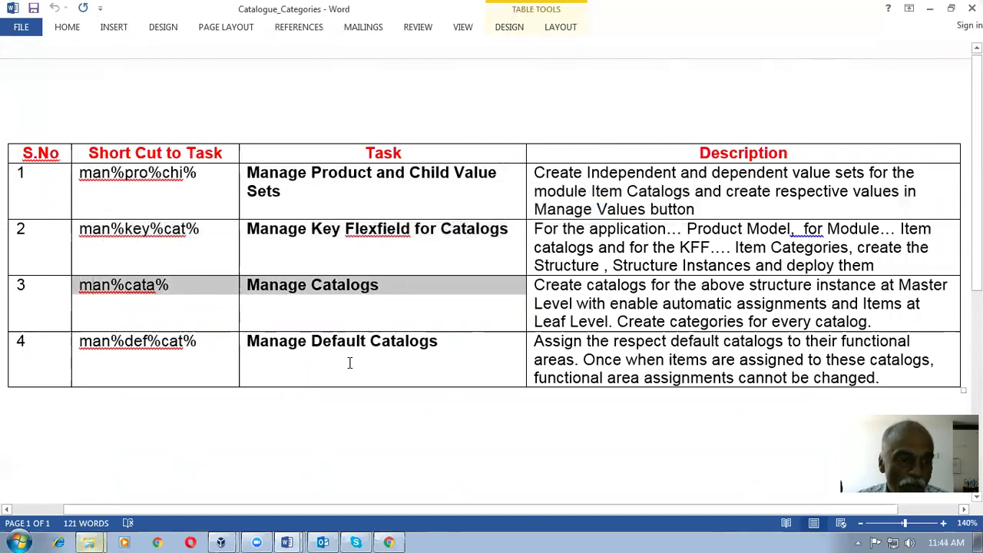
left_click_drag(80, 343, 463, 337)
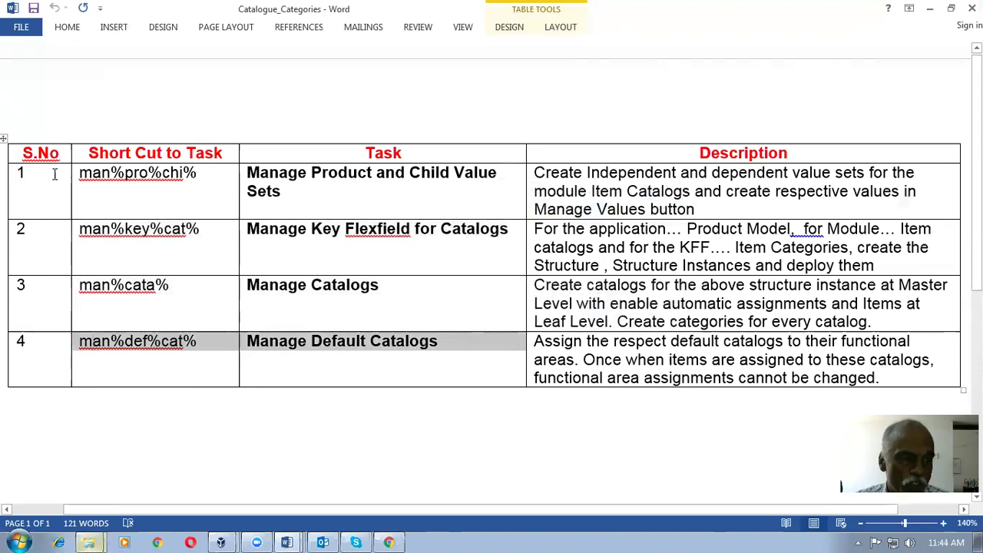
left_click_drag(46, 175, 375, 350)
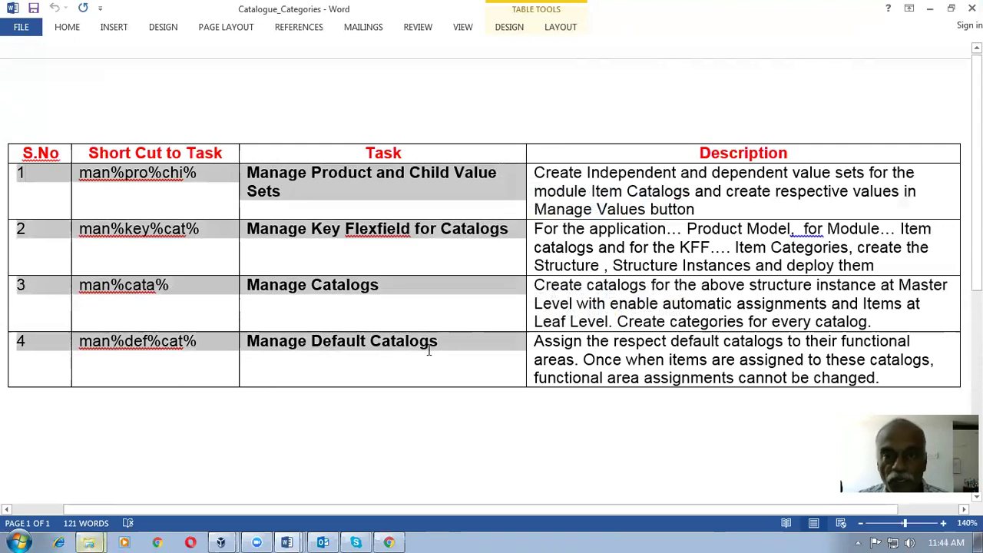
left_click_drag(428, 350, 430, 355)
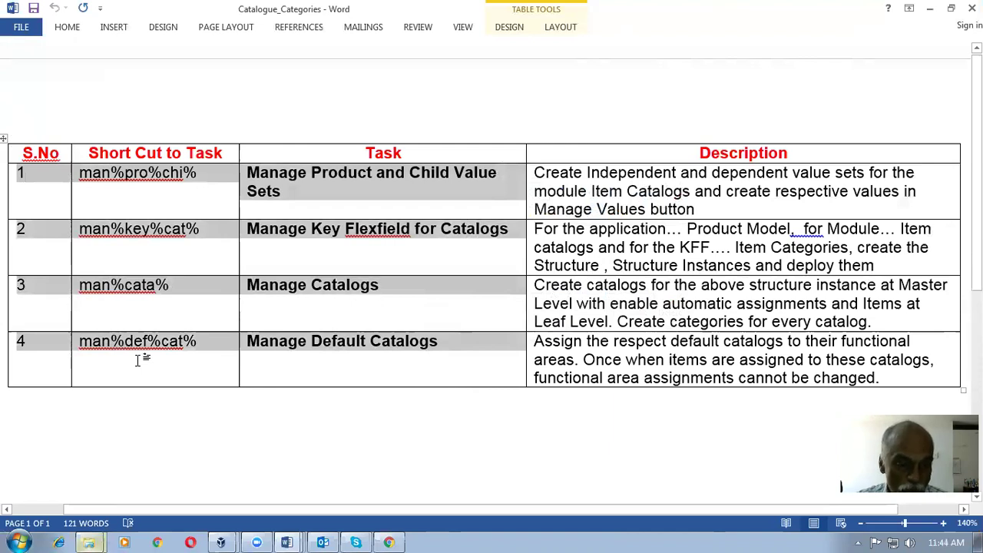
- Switch back to the browser, cancel editing the IT Security Manager role and open Setup and Maintenance
left_click(398, 539)
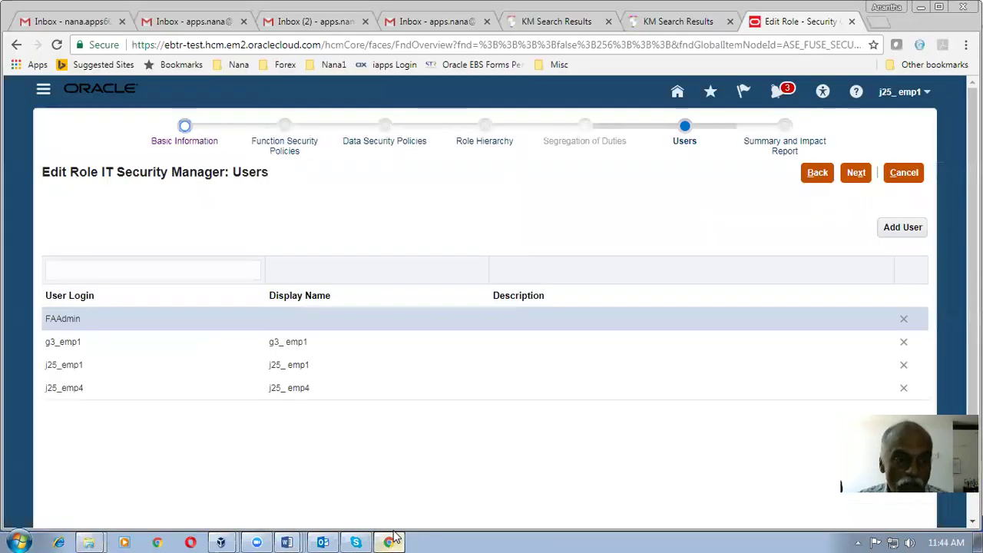
left_click(904, 179)
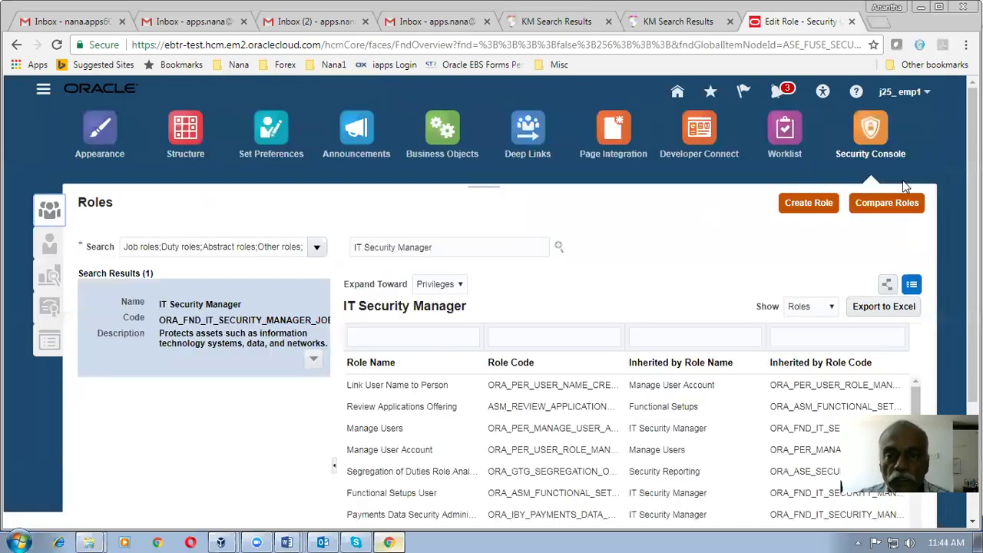
left_click(900, 92)
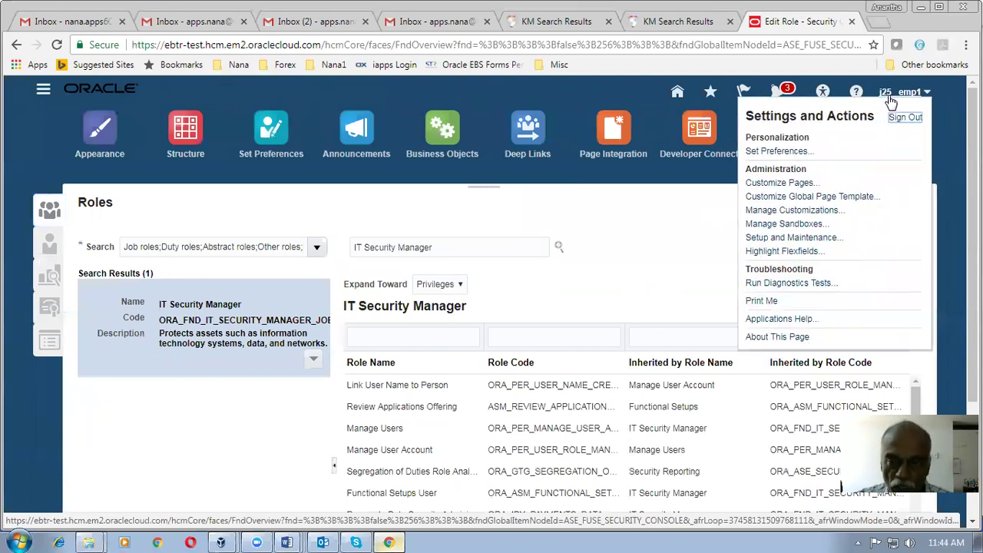
left_click(799, 237)
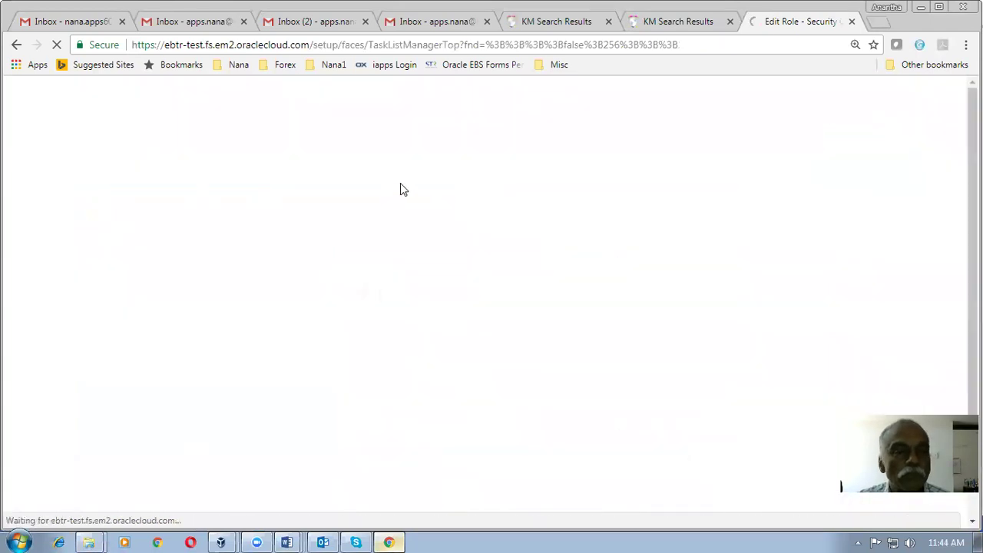
- Search the setup tasks to open Manage Functional Area Catalogs and select the Inventory functional area
left_click(473, 130)
type("ma")
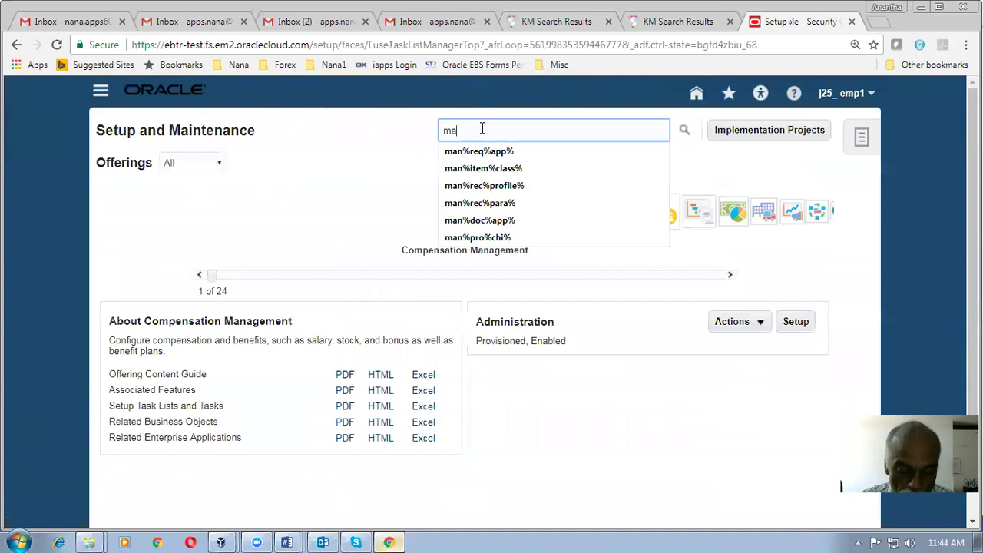
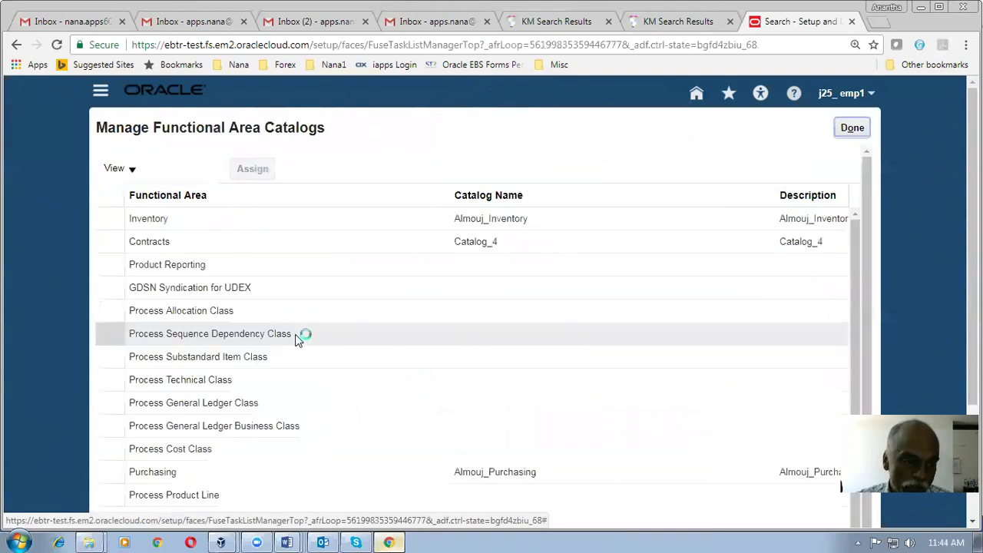
left_click(102, 222)
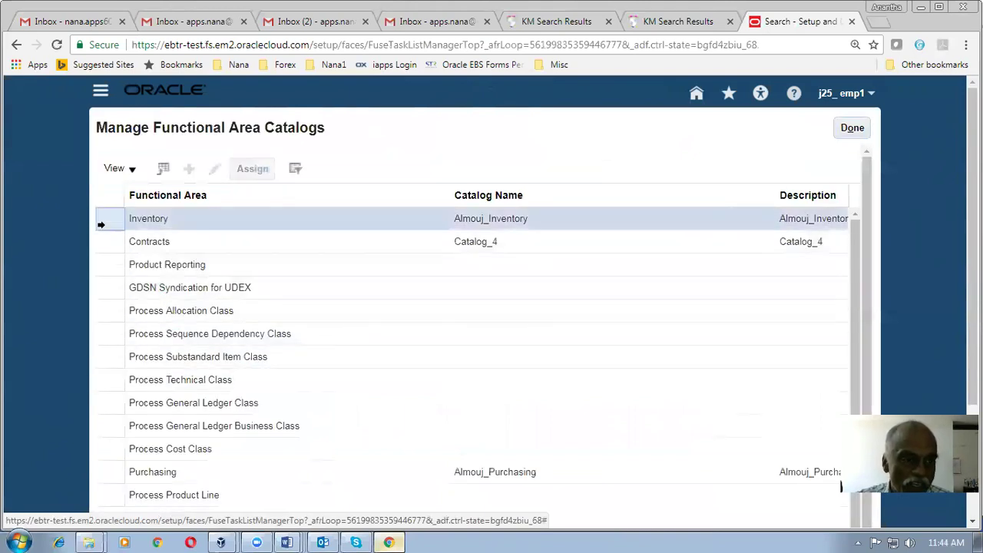
left_click(469, 219)
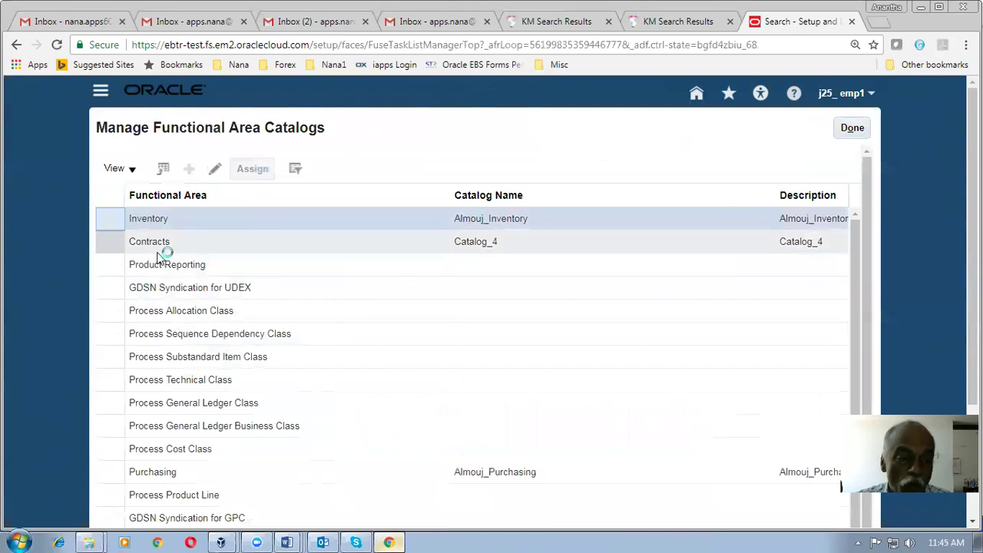
- Return to the Fusion Procurement folder and bring up the Inventory_extracts document in Word
mouse_move(89, 542)
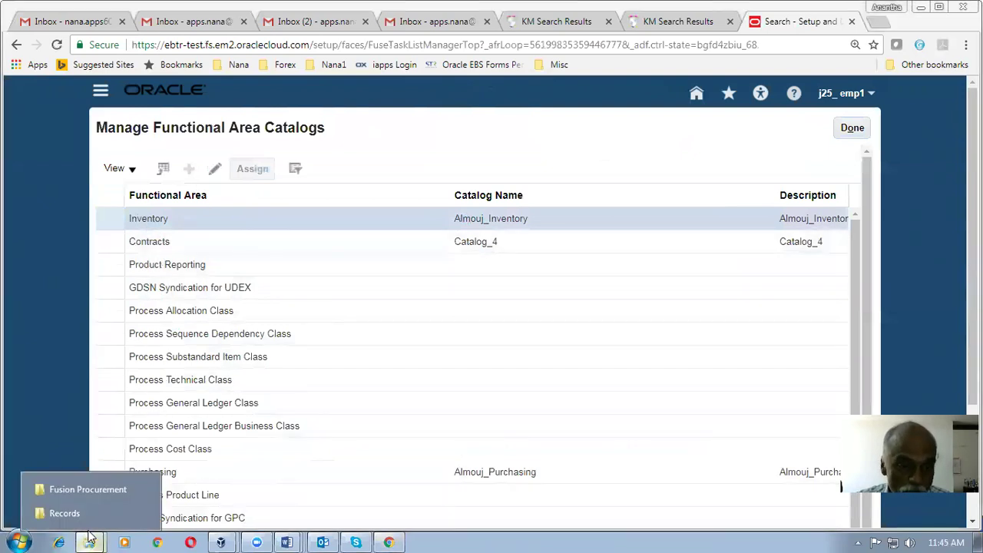
left_click(111, 489)
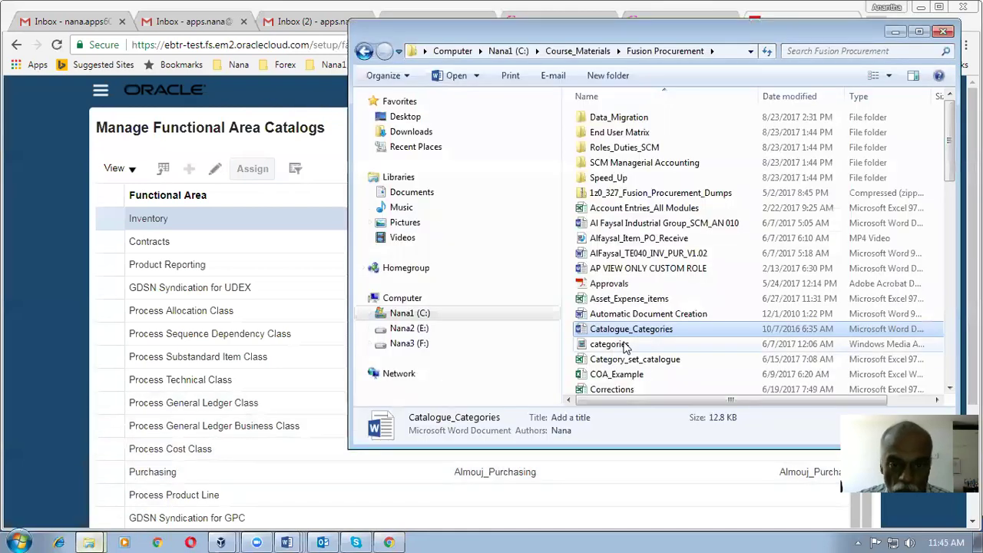
left_click(653, 359)
scroll(653, 361, "down", 1)
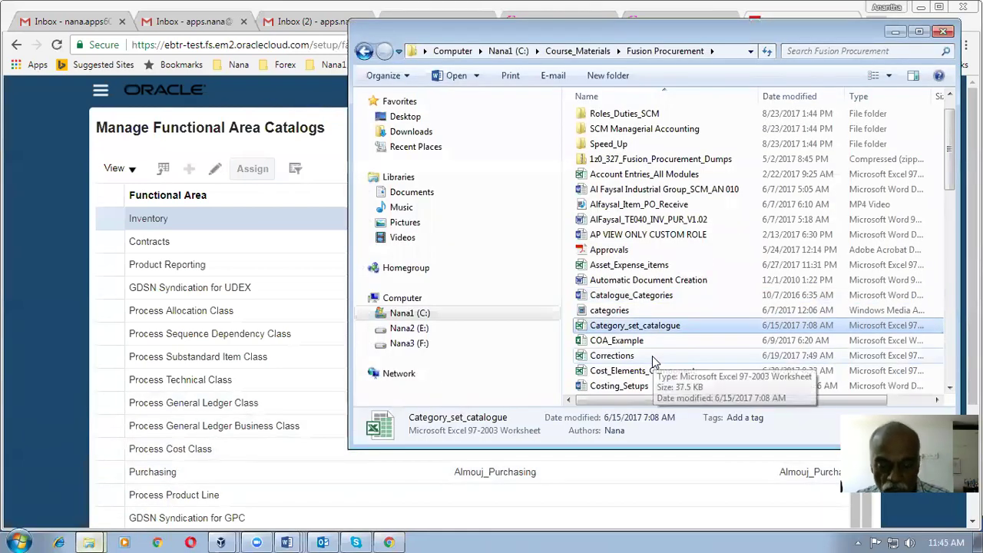
key("i")
double_click(643, 129)
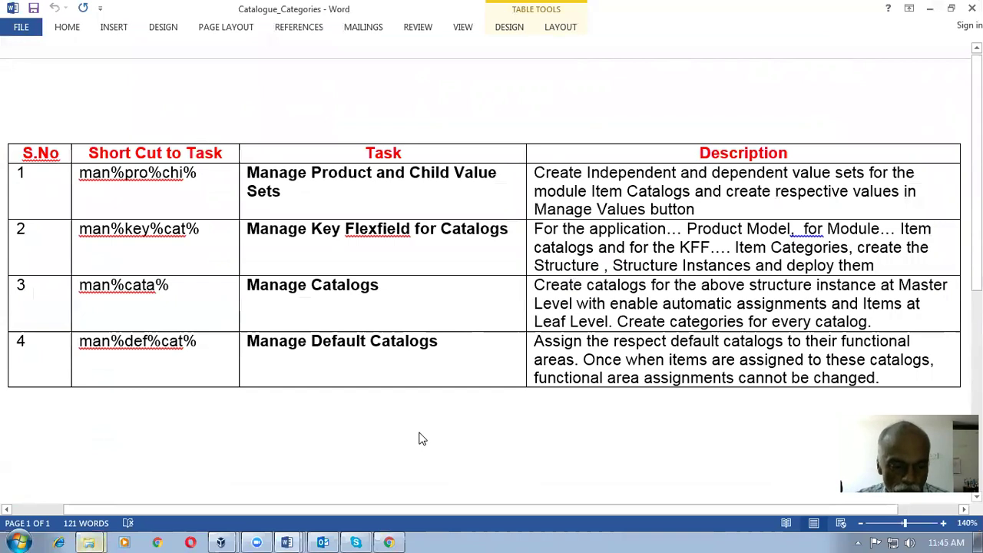
mouse_move(286, 542)
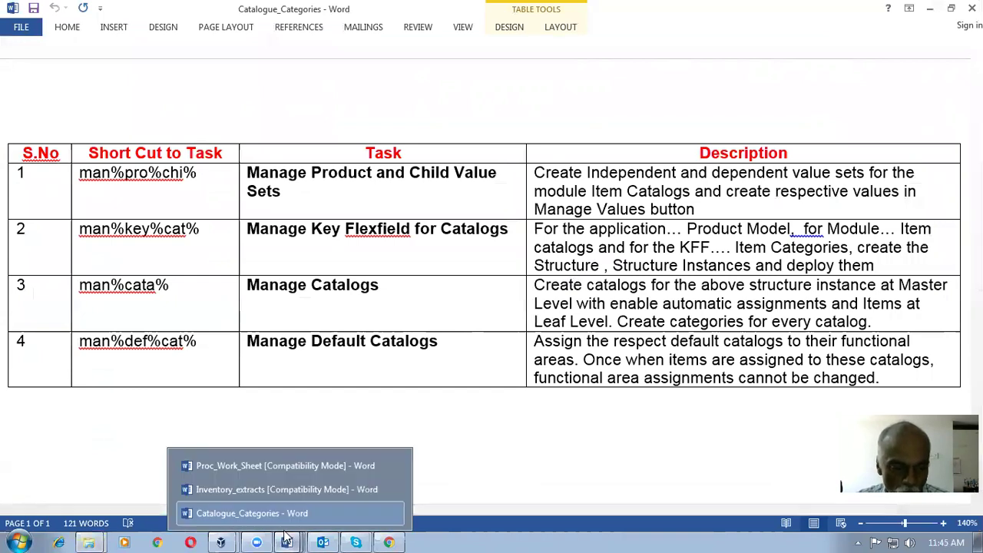
left_click(254, 492)
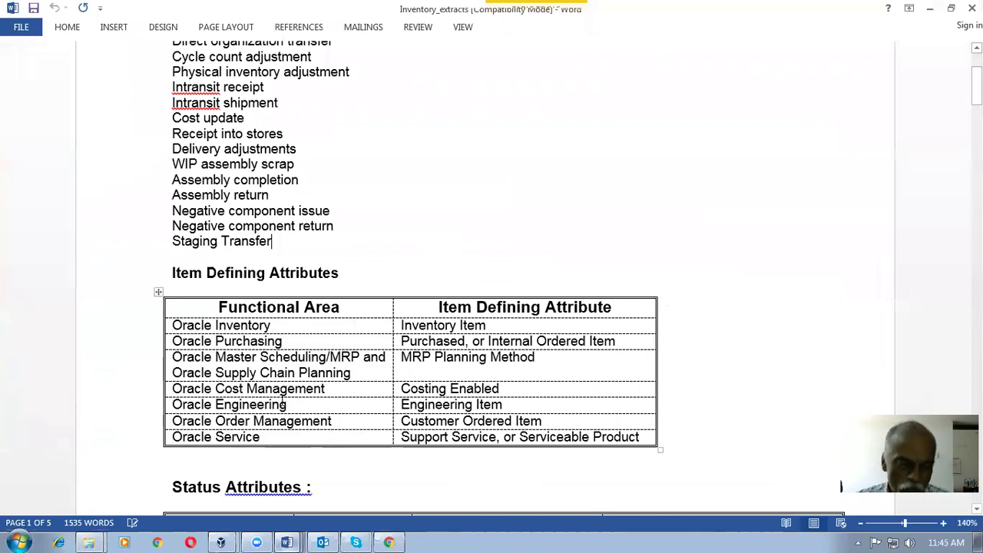
- Examine the Item Defining Attributes table, comparing each Oracle functional area with its item defining attribute
triple_click(192, 325)
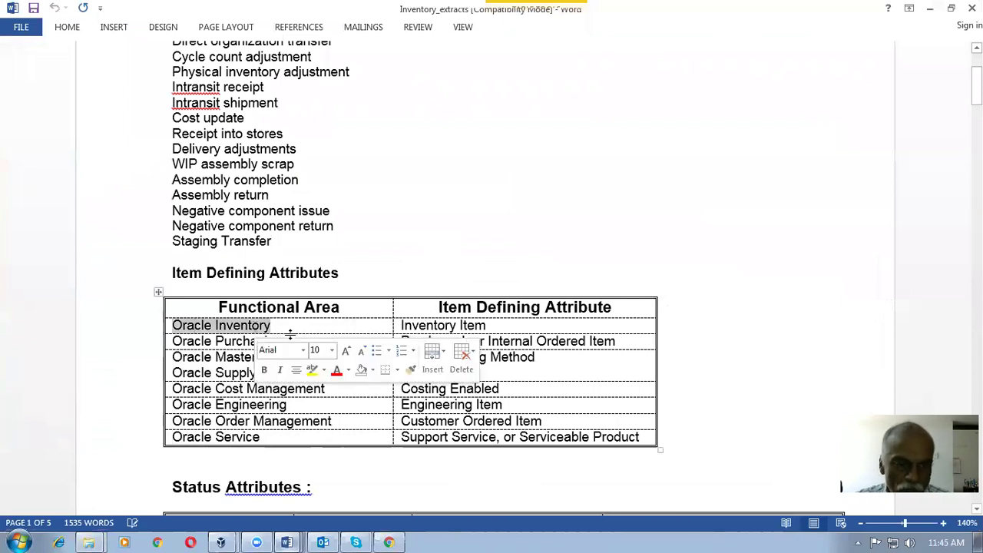
left_click_drag(397, 327, 492, 326)
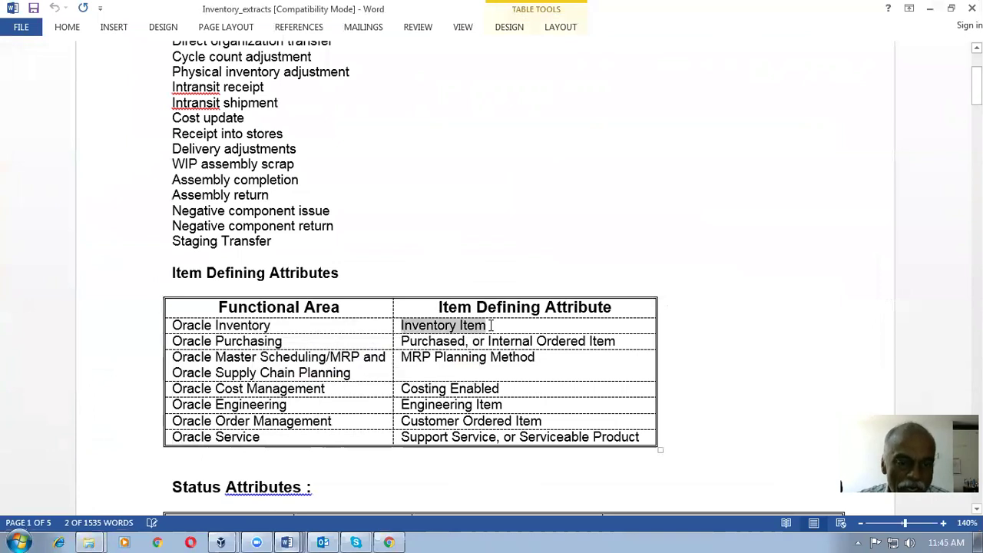
left_click(415, 343)
double_click(415, 342)
left_click_drag(488, 342, 546, 342)
left_click_drag(308, 358, 353, 374)
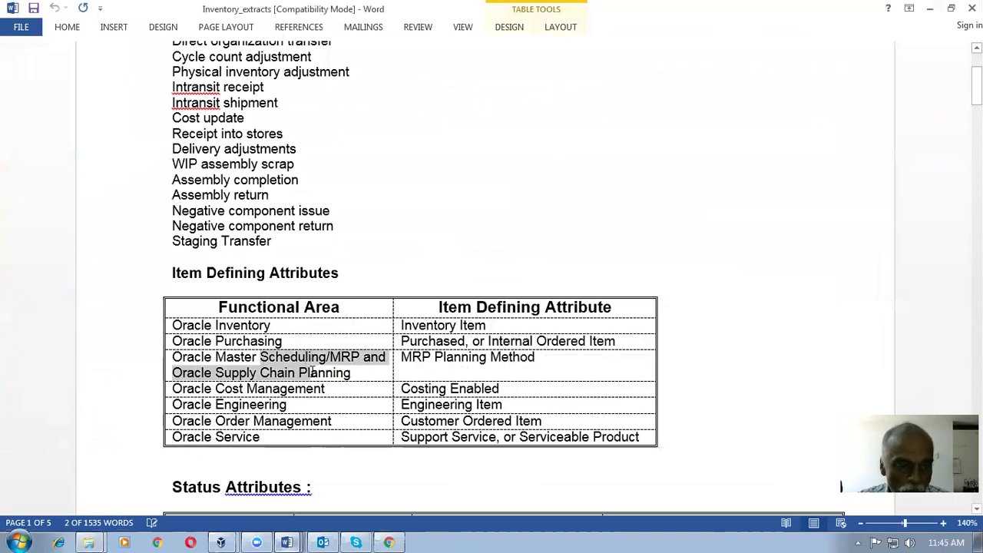
left_click(374, 391)
left_click(363, 427)
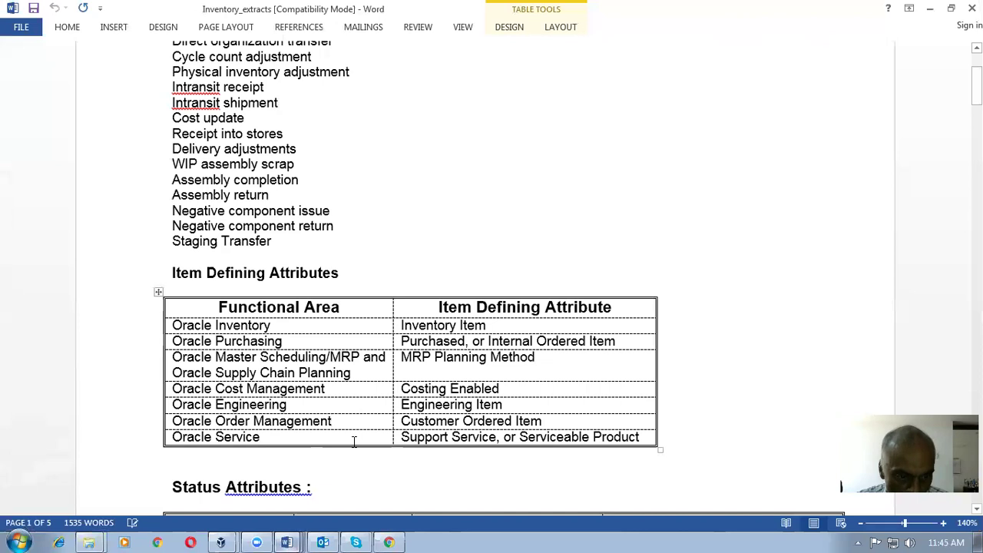
left_click_drag(294, 325, 304, 432)
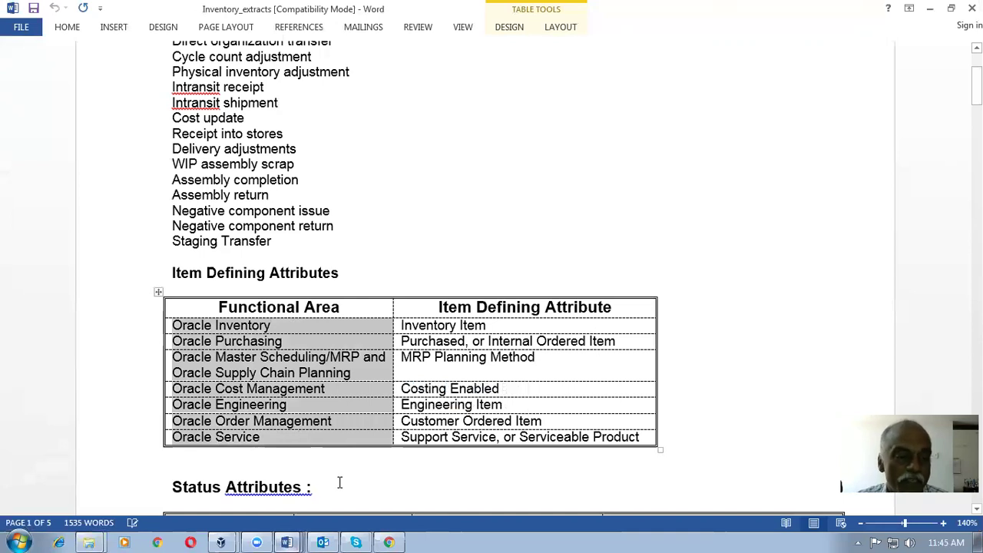
left_click_drag(502, 324, 538, 438)
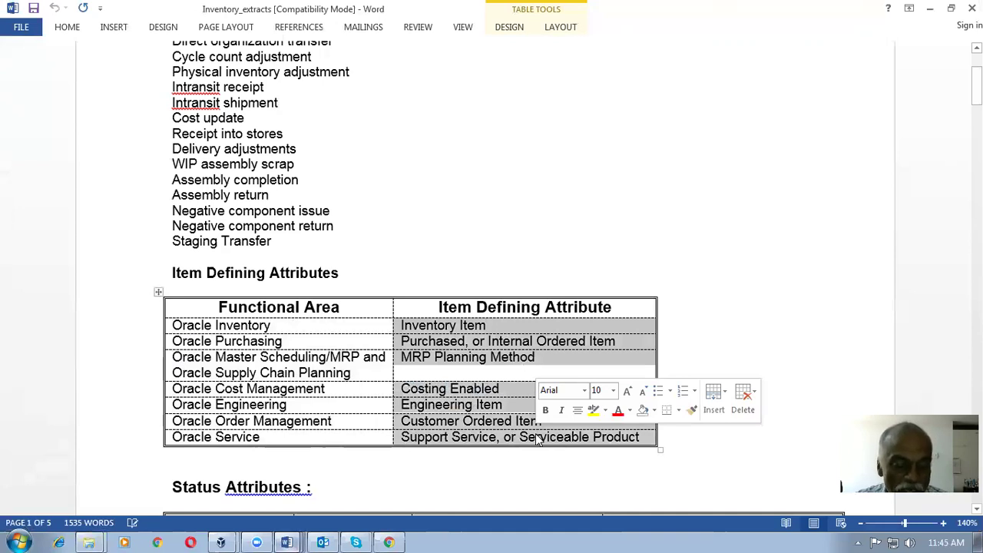
- Return to Manage Functional Area Catalogs in the browser and check the Purchasing, Planning and Contracts rows for their catalog assignments
key("alt+Tab")
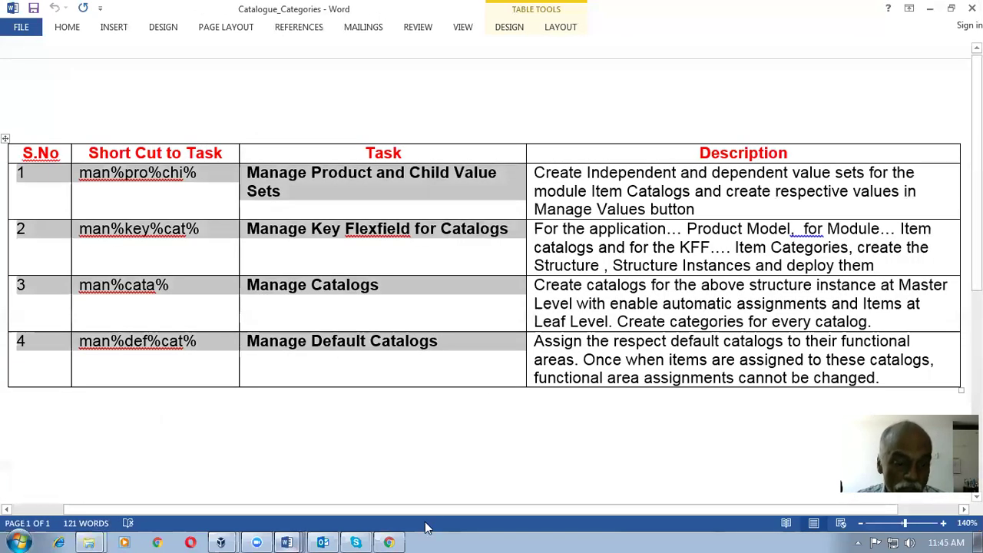
left_click(389, 543)
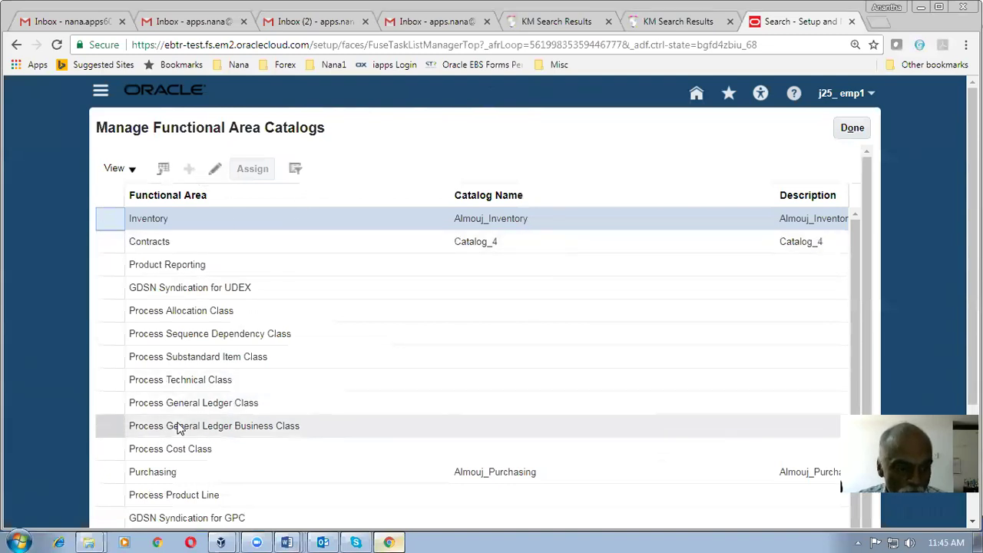
left_click(151, 468)
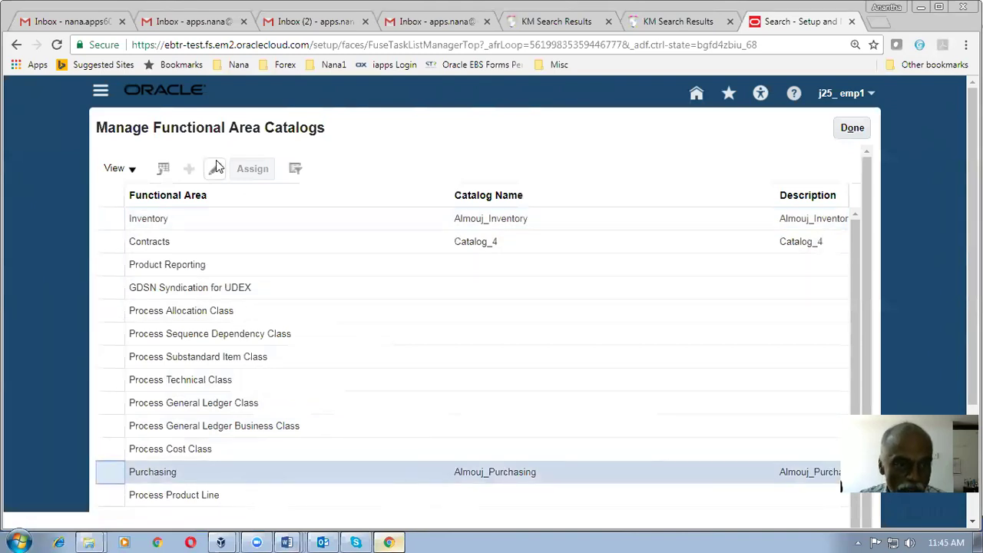
scroll(260, 252, "down", 2)
left_click(107, 451)
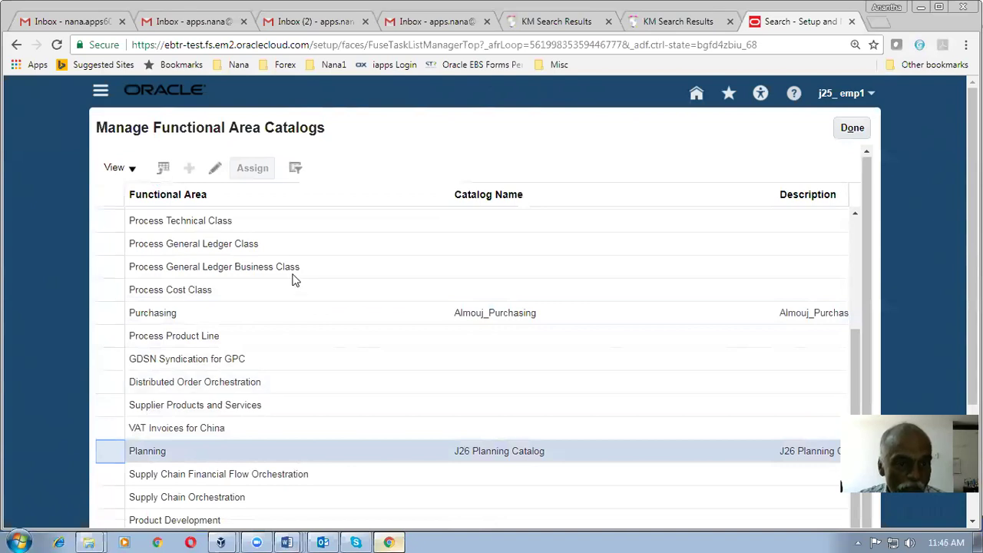
scroll(338, 291, "up", 2)
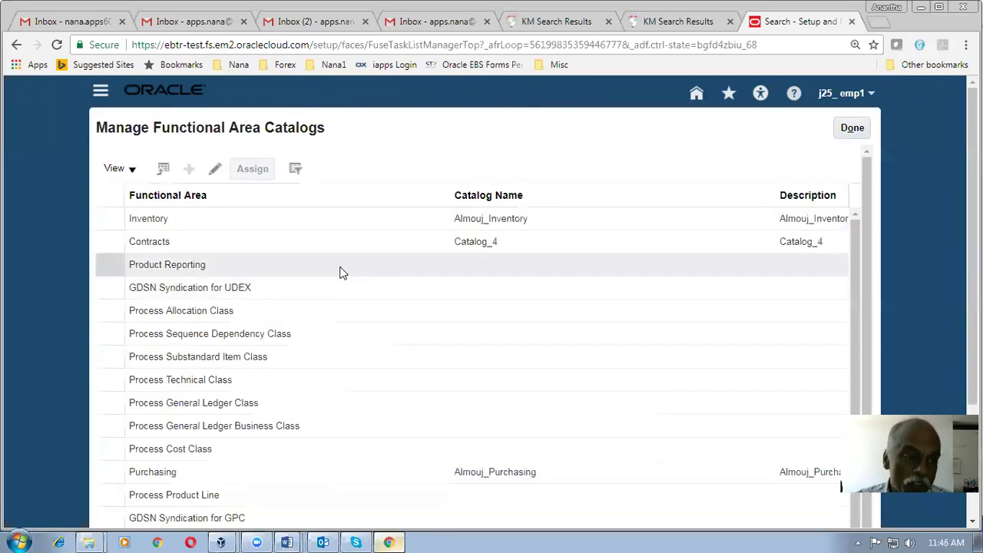
left_click(102, 243)
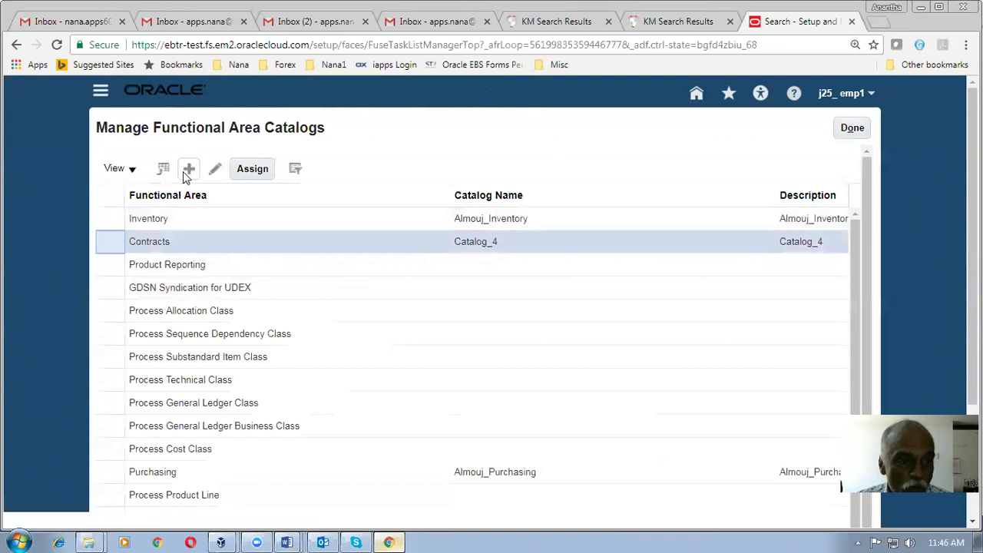
- Create a catalog for the Contracts functional area, using Catalog_5 as its name, code and description
left_click(192, 170)
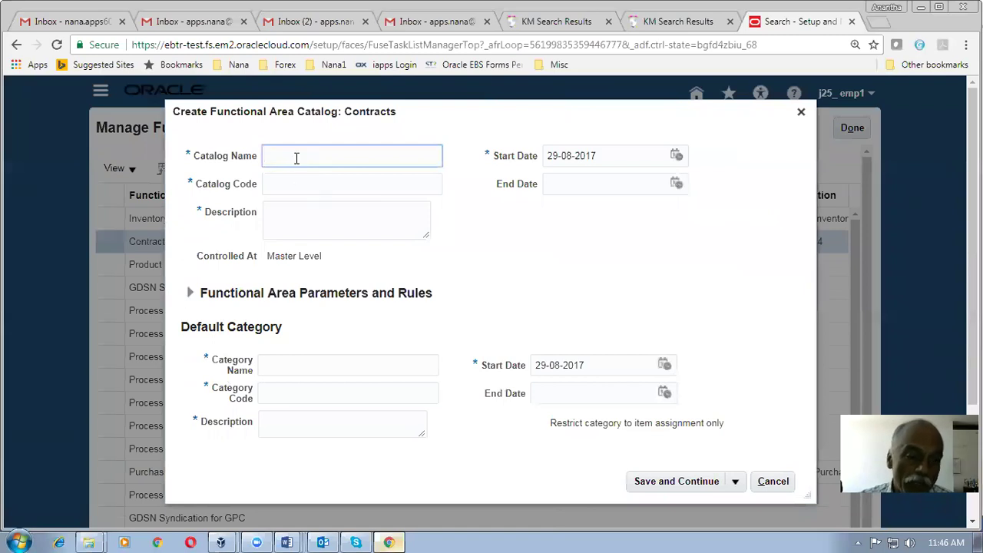
type("atalo")
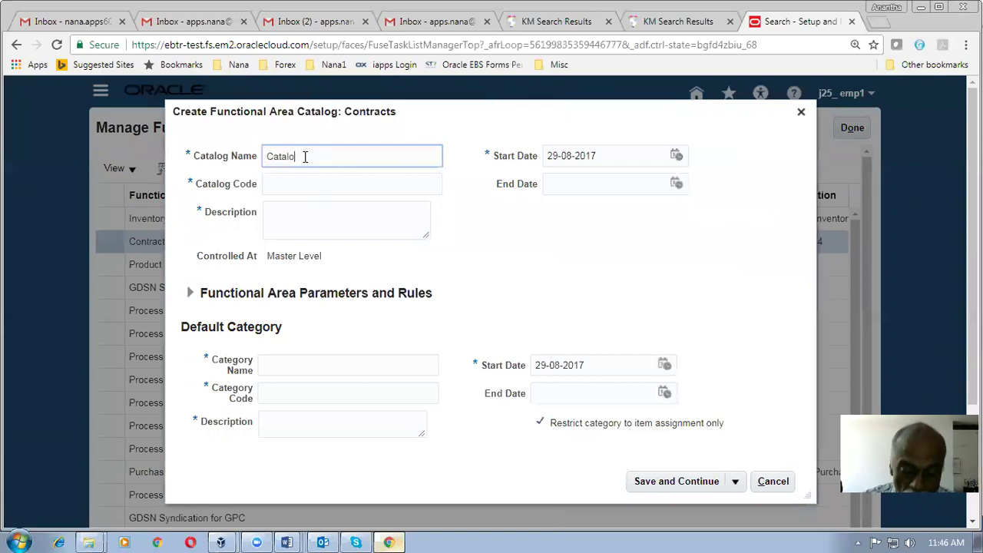
type("g_5")
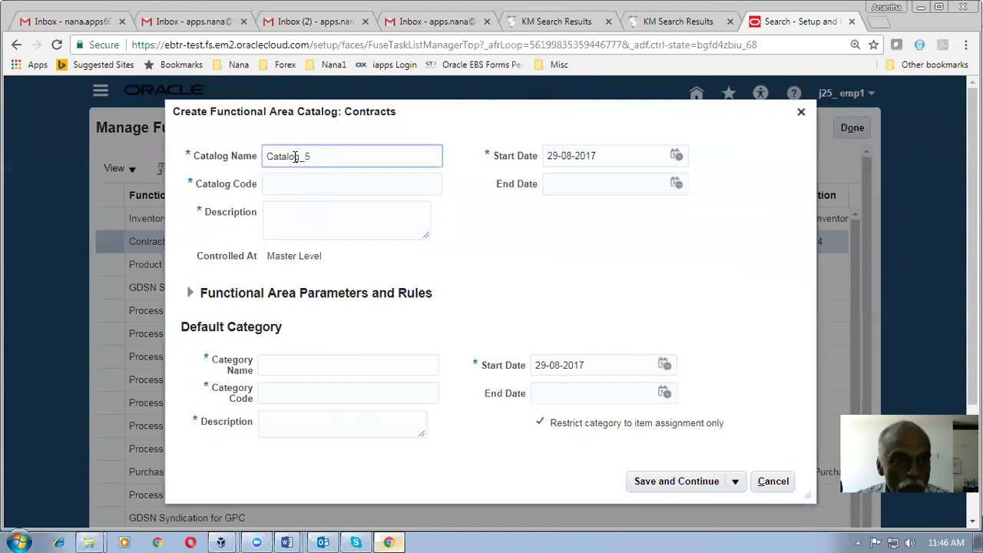
left_click_drag(351, 158, 187, 178)
key("ctrl+c")
left_click(275, 191)
key("ctrl+v")
left_click(293, 218)
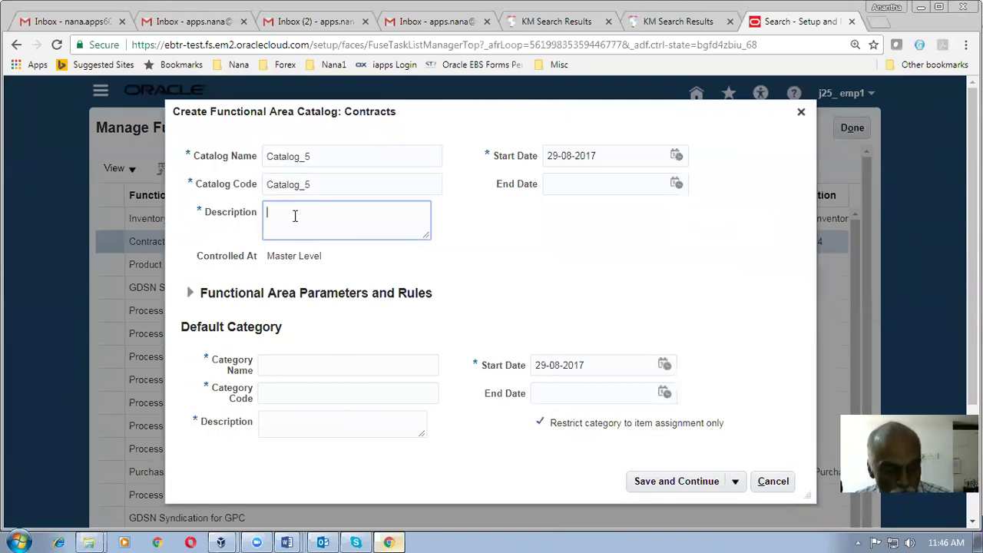
key("ctrl+v")
- Define the default category for the catalog with Category_5 as its name, code and description
left_click(296, 367)
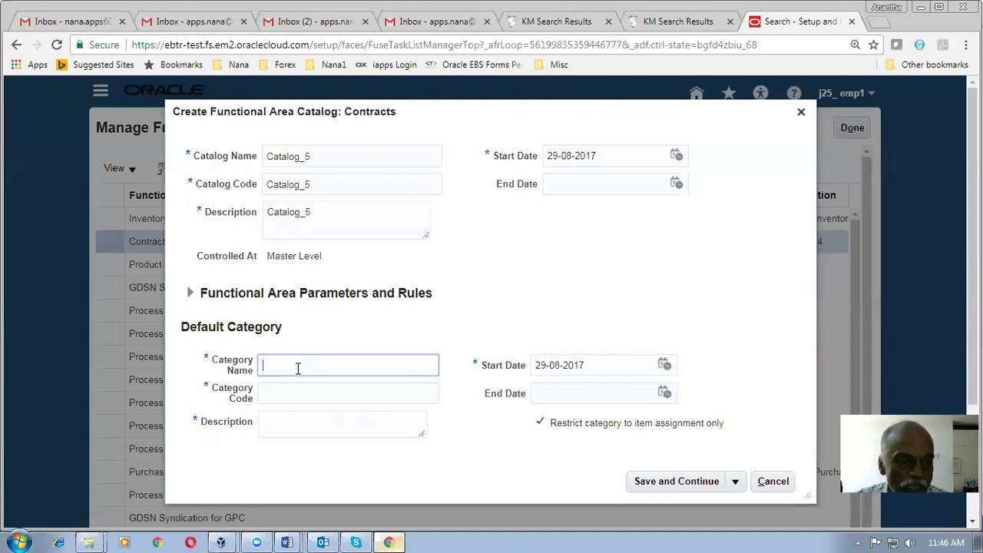
type("catew")
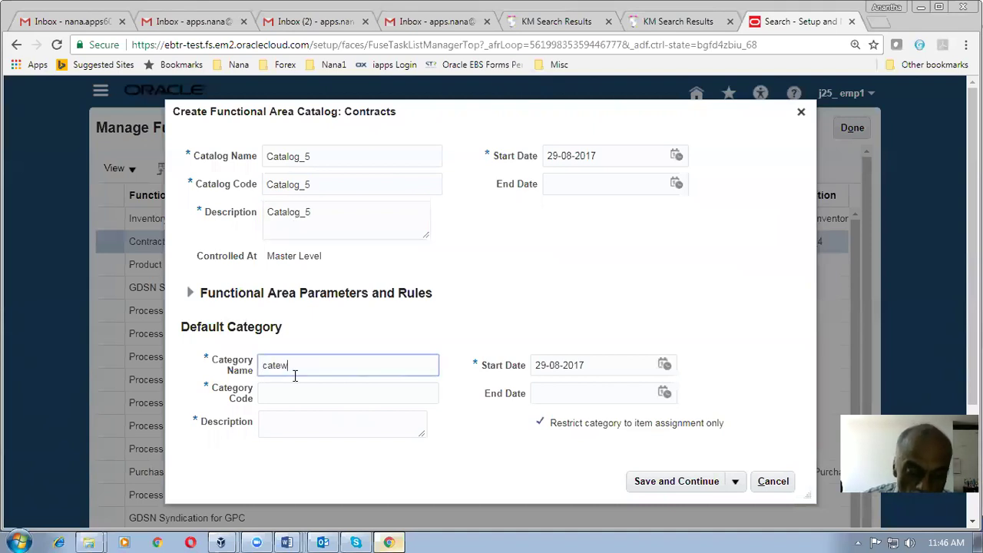
key("BackSpace")
key("BackSpace")
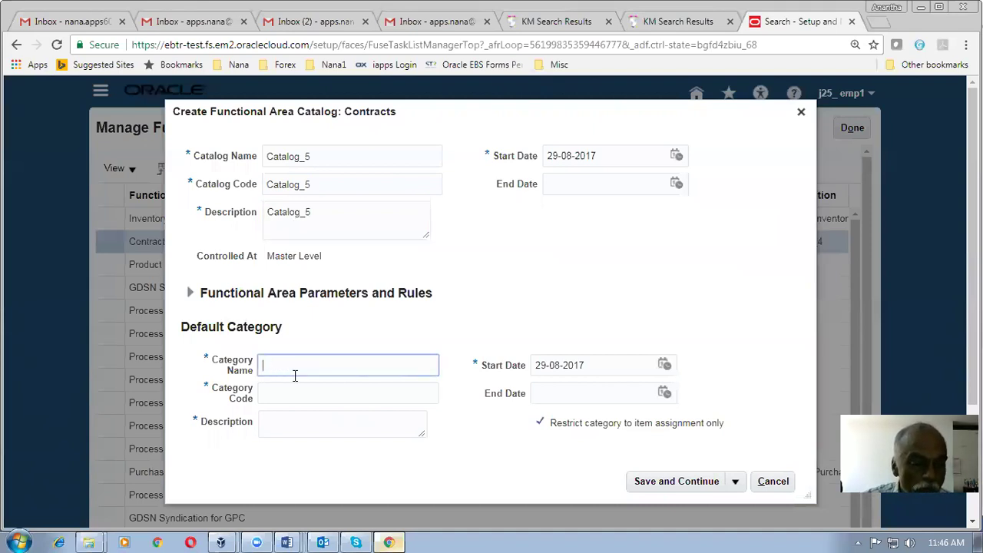
type("Category _")
left_click_drag(322, 364, 203, 360)
left_click(286, 394)
key("ctrl+v")
left_click(300, 433)
key("ctrl+v")
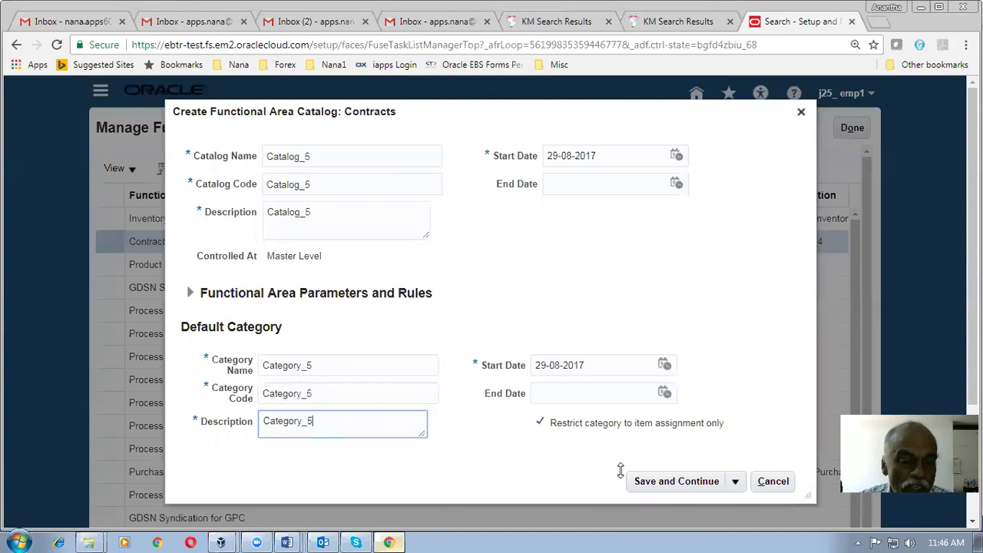
- Keep the default category restricted to item assignment only and save the Contracts catalog, continuing to its edit page
left_click_drag(562, 423, 686, 423)
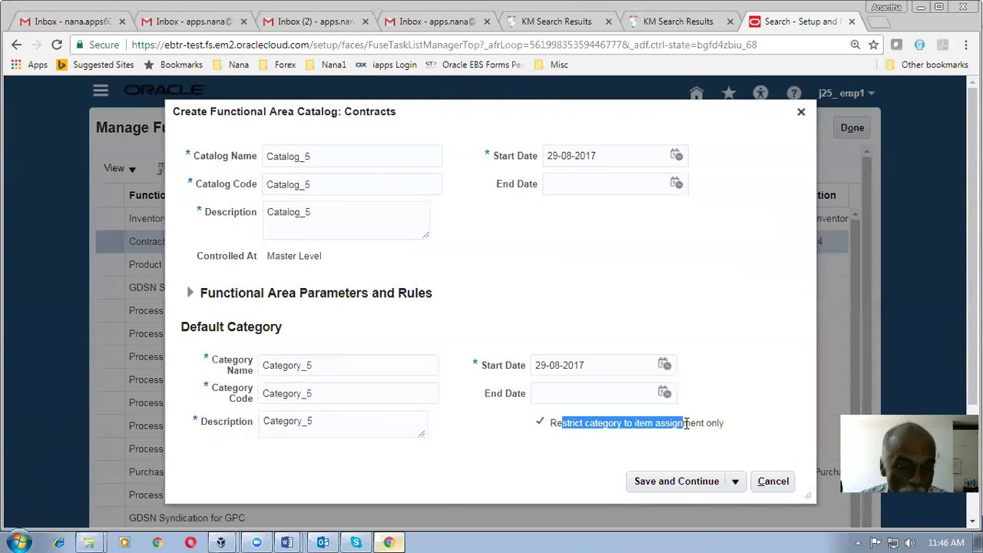
left_click(597, 462)
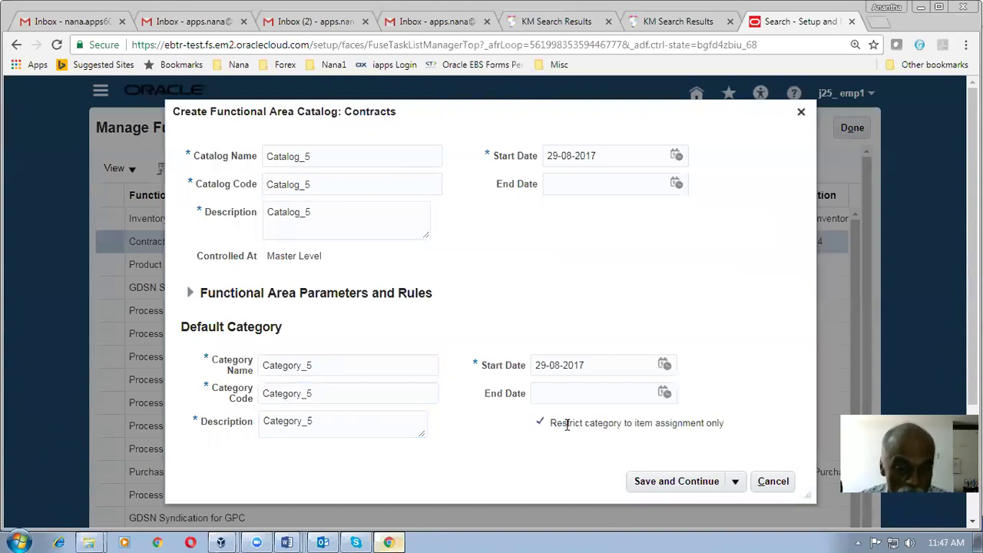
left_click_drag(566, 426, 699, 423)
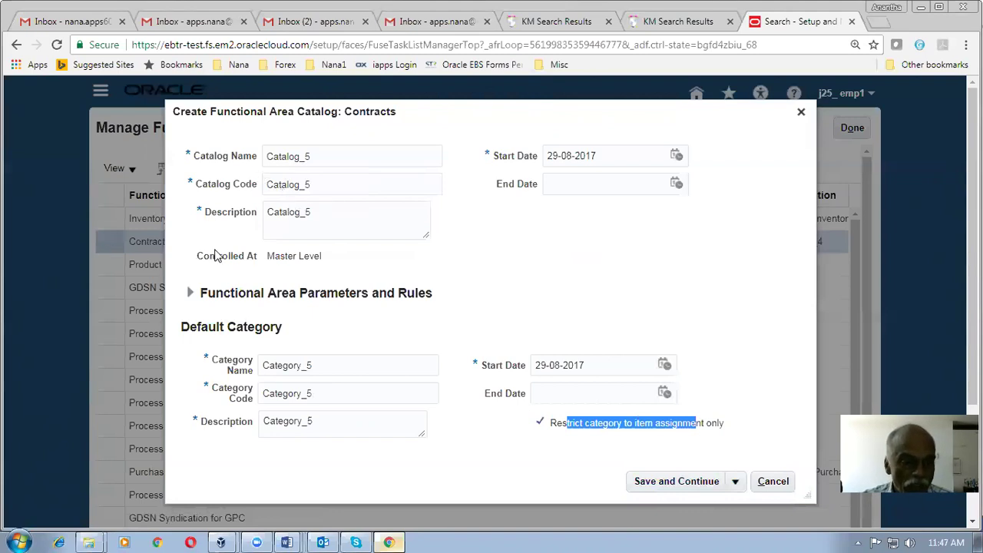
left_click(667, 486)
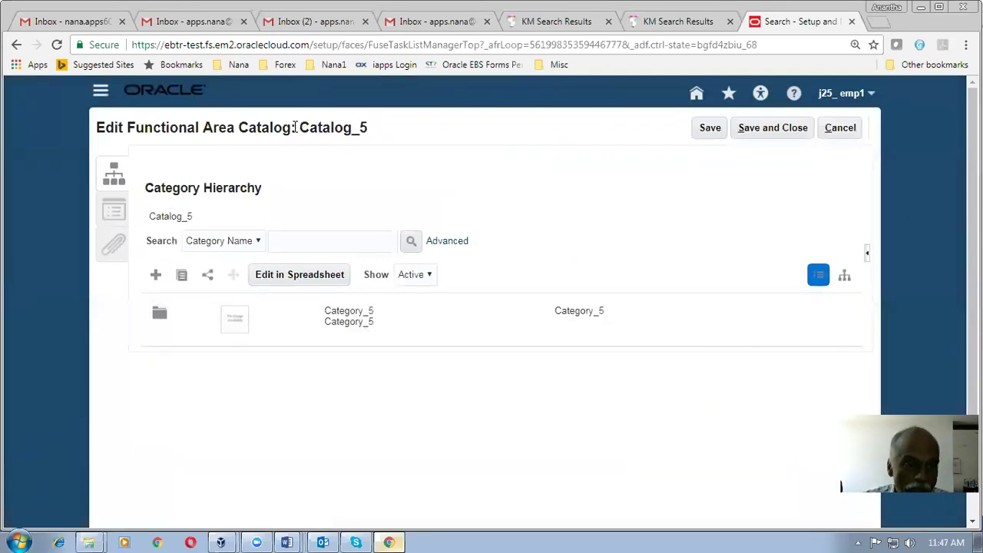
- View the form for adding another category to Catalog_5 and leave it without creating one
left_click_drag(311, 127, 400, 132)
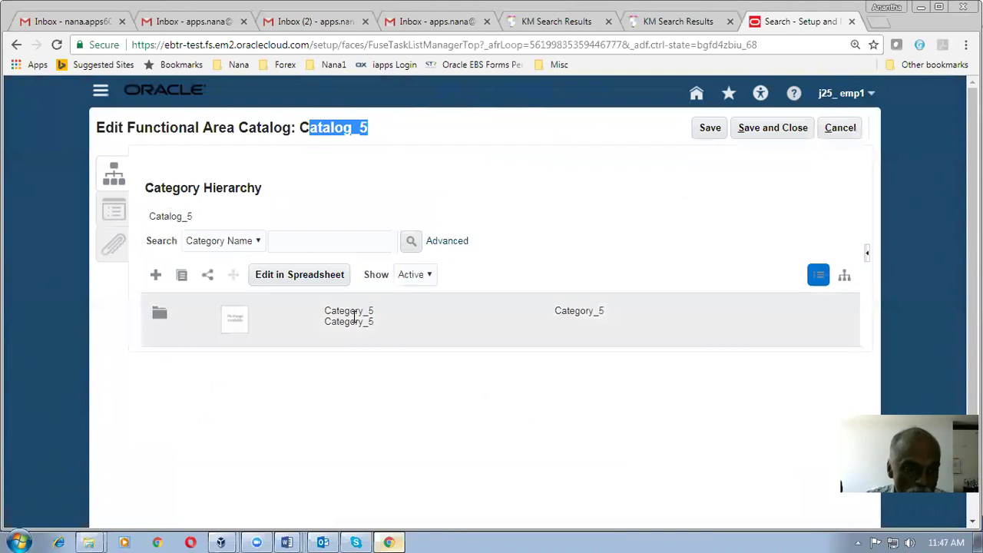
left_click(155, 274)
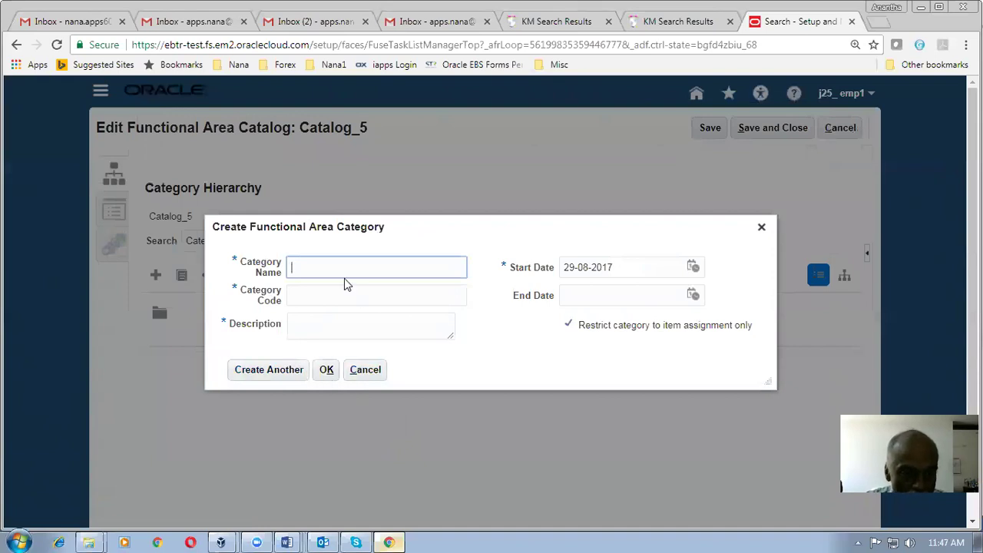
left_click(366, 369)
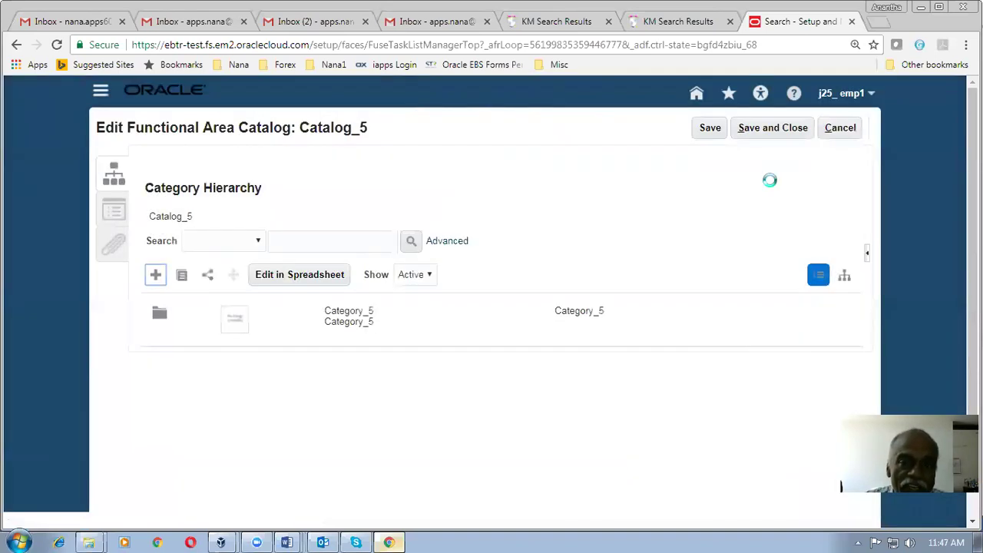
- Leave the functional area catalogs, search the setup tasks for man%cata%cate% and open Manage Catalog Category Hierarchy
left_click(843, 129)
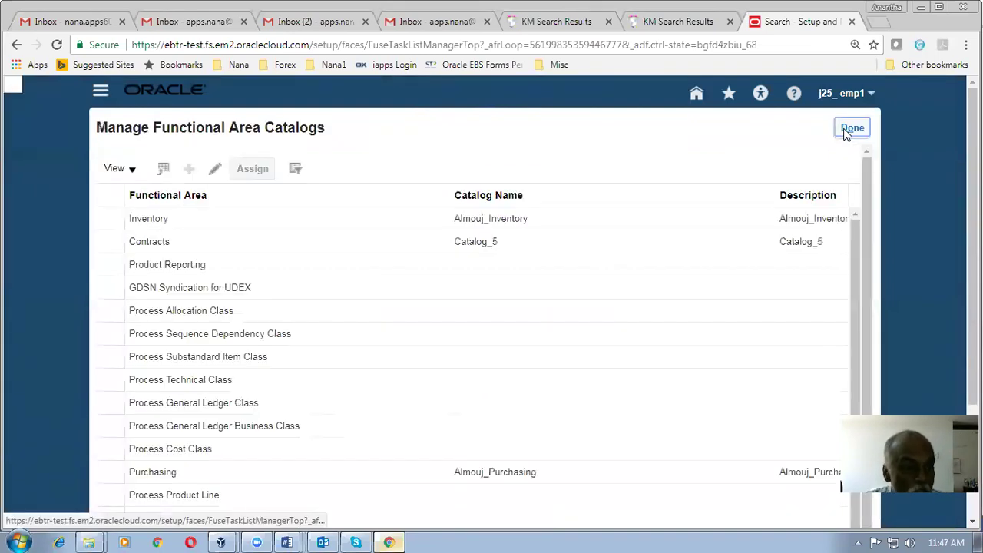
left_click(851, 129)
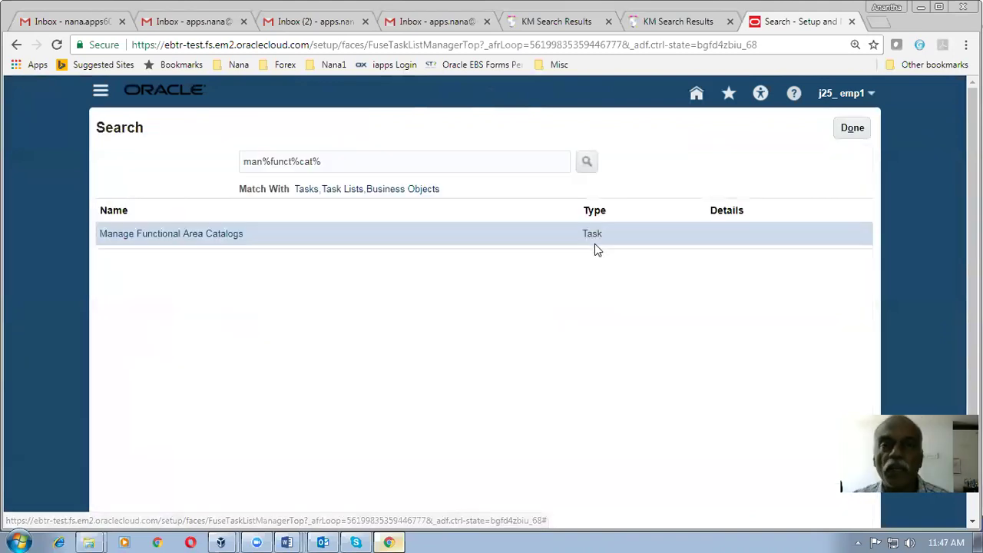
left_click_drag(325, 161, 120, 160)
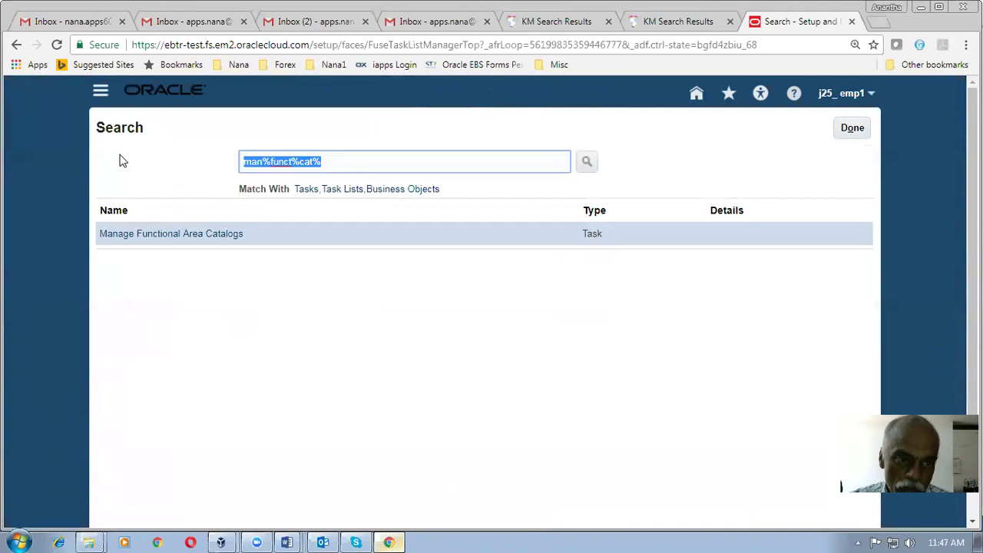
type("man%cata%")
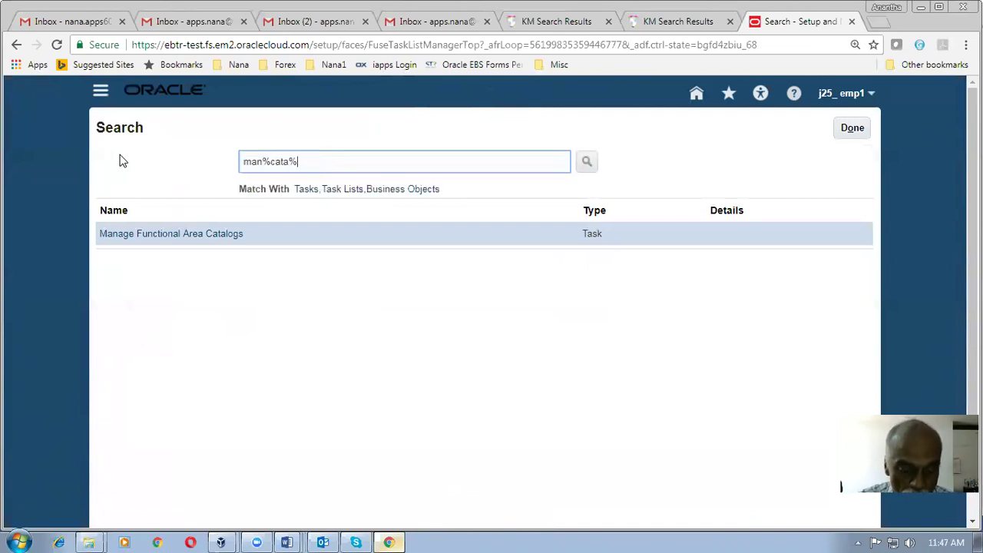
key("Return")
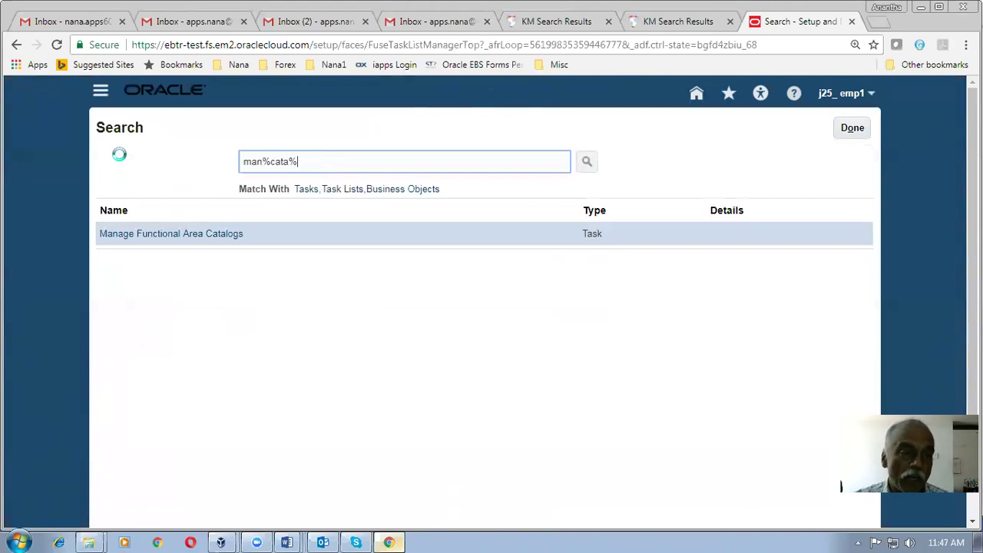
type("cate%")
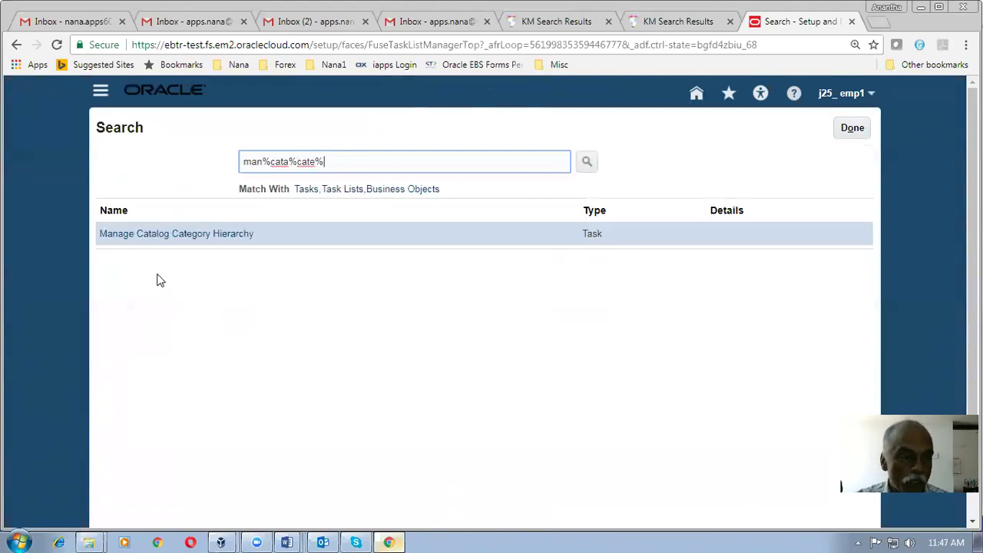
left_click(162, 233)
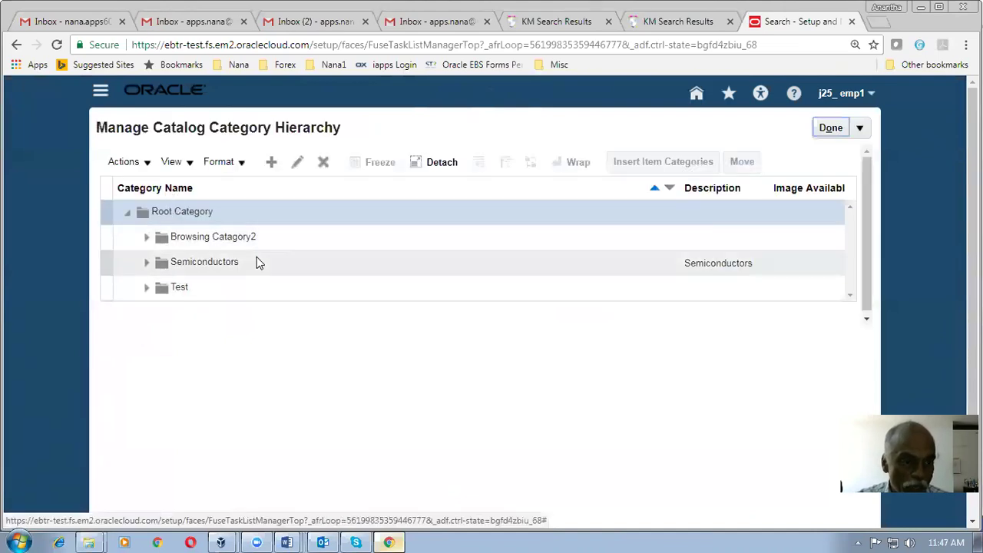
- Expand the Browsing Catagory2 and Test categories under Root Category to examine their subcategories
left_click(148, 243)
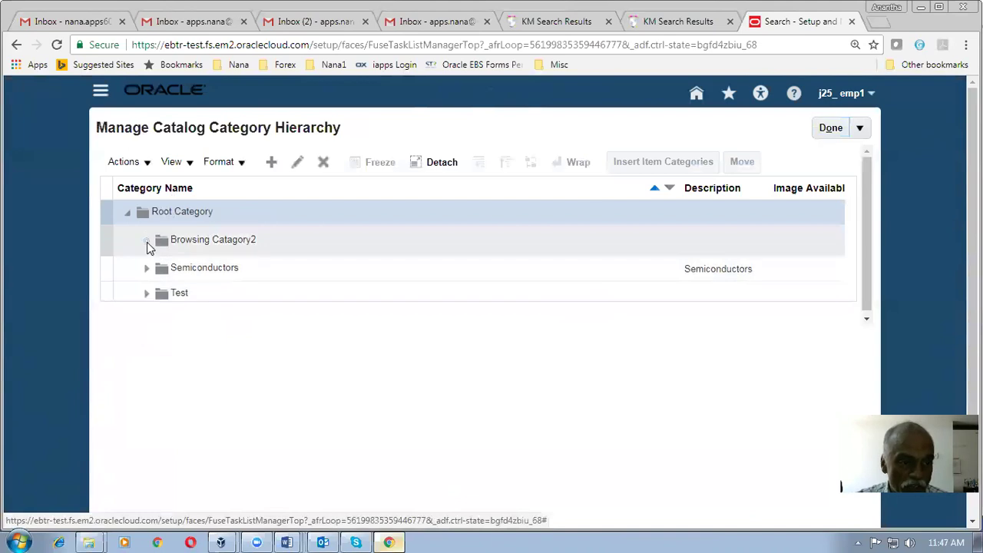
left_click(166, 267)
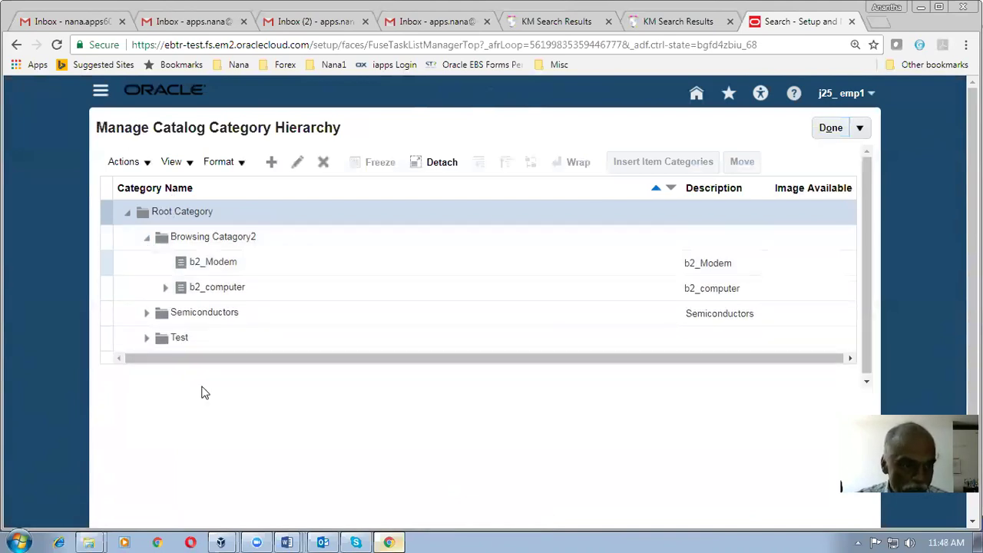
left_click(251, 262)
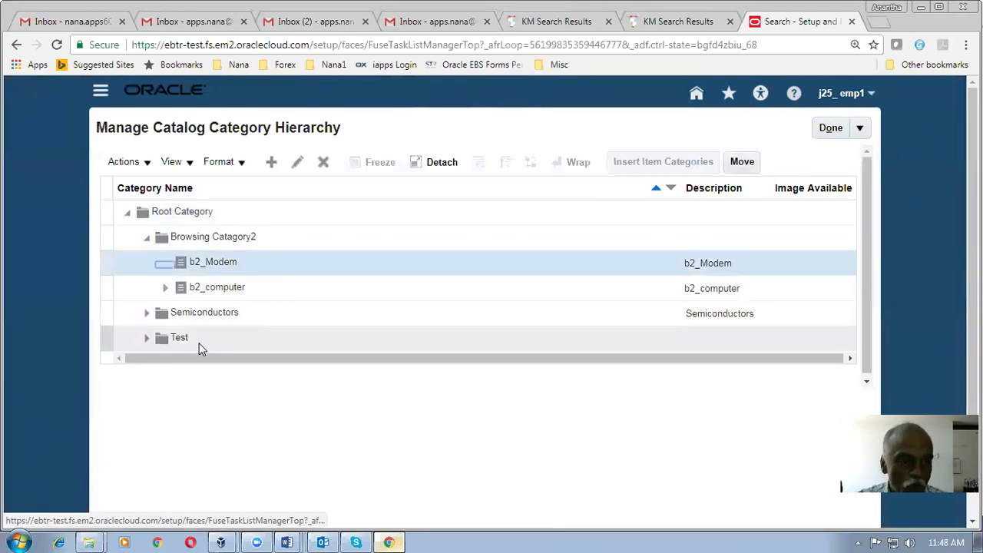
left_click(146, 342)
left_click(146, 343)
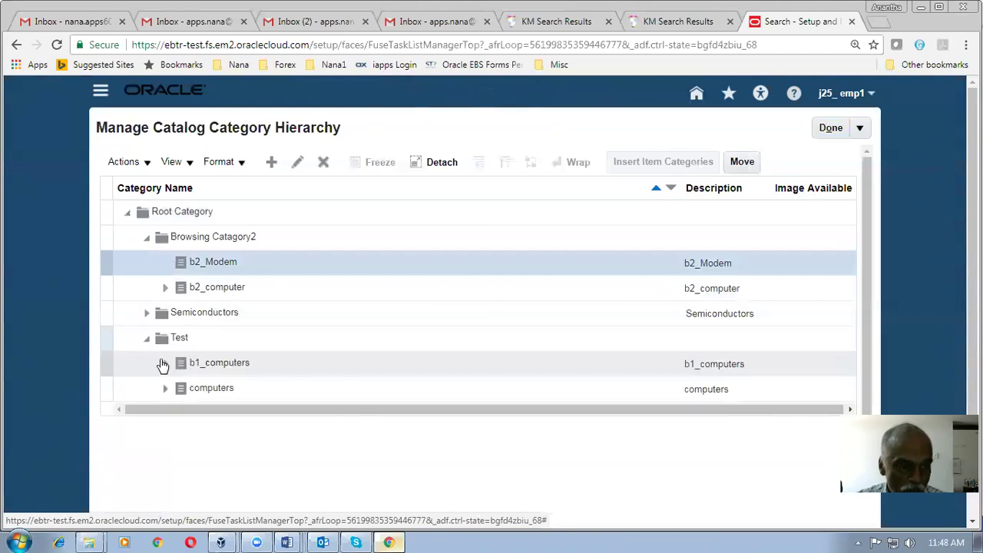
- Move the b2_Modem category from Browsing Catagory2 to the parent category Test and save the change
left_click(264, 263)
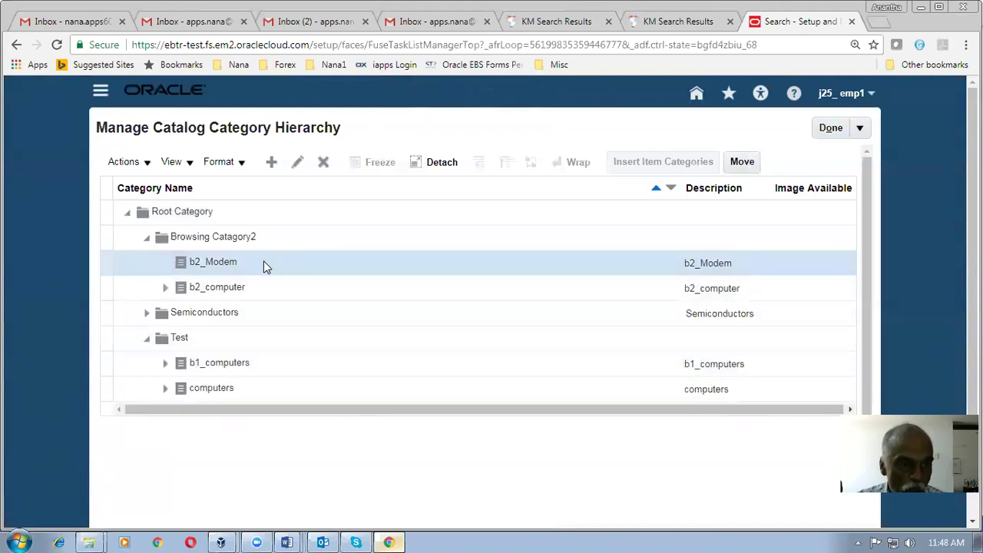
left_click(743, 163)
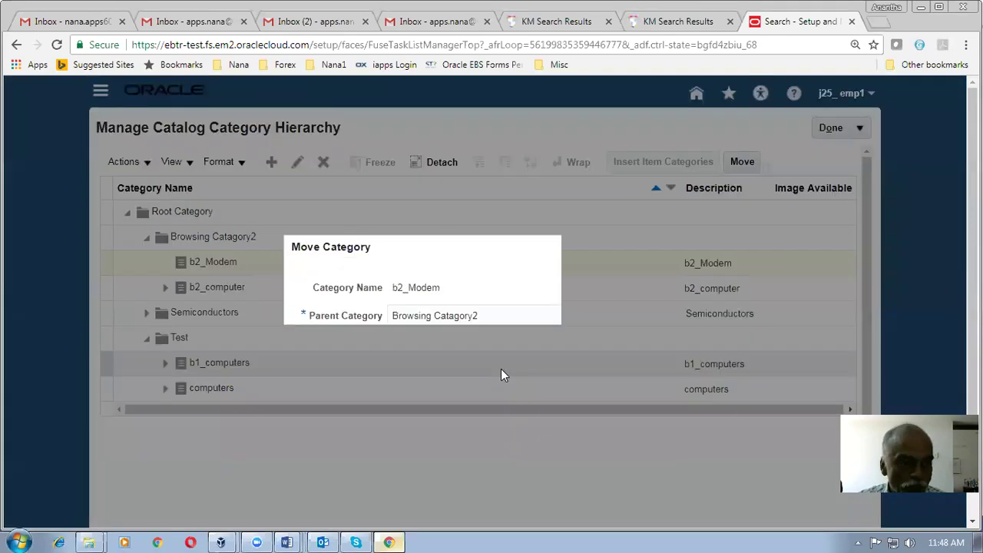
key("ctrl+a")
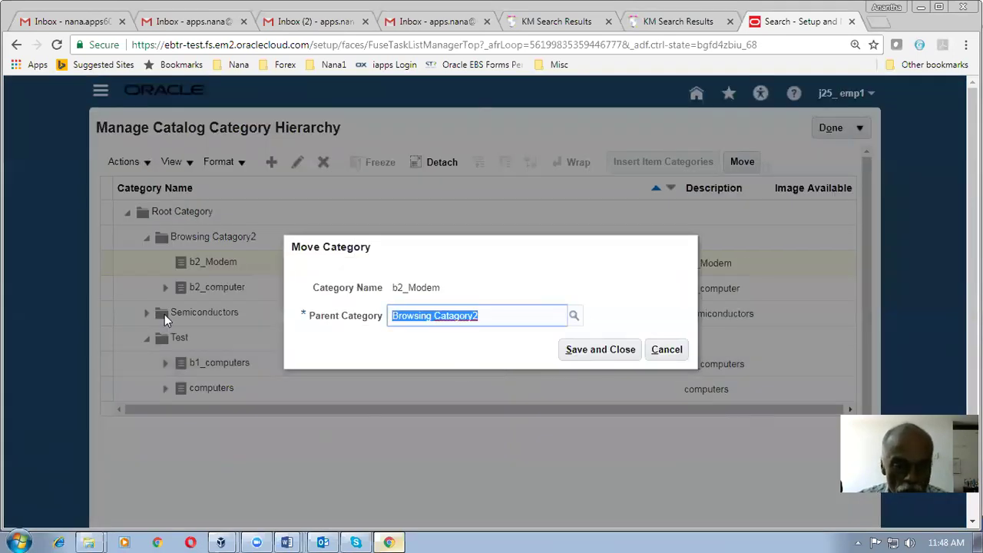
type("Test")
key("Tab")
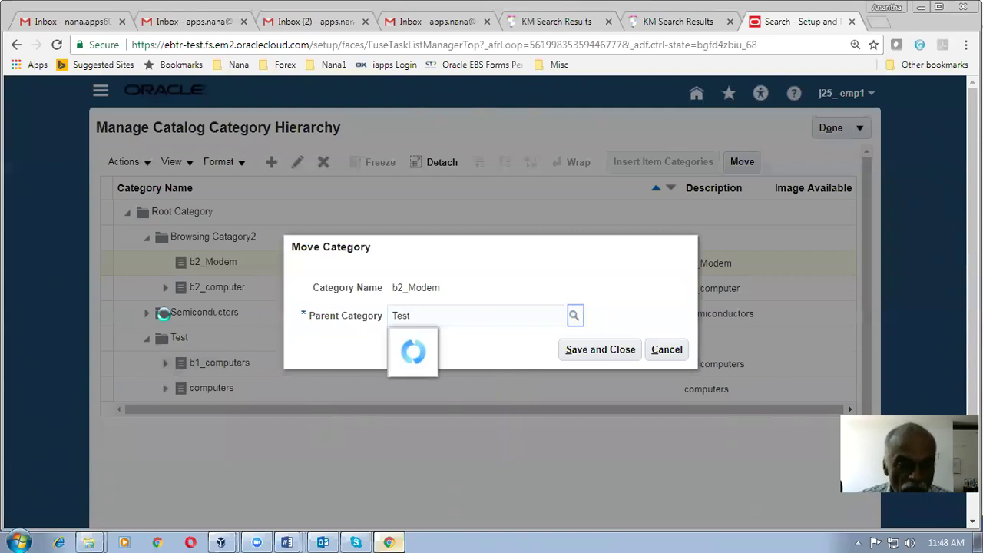
left_click(584, 349)
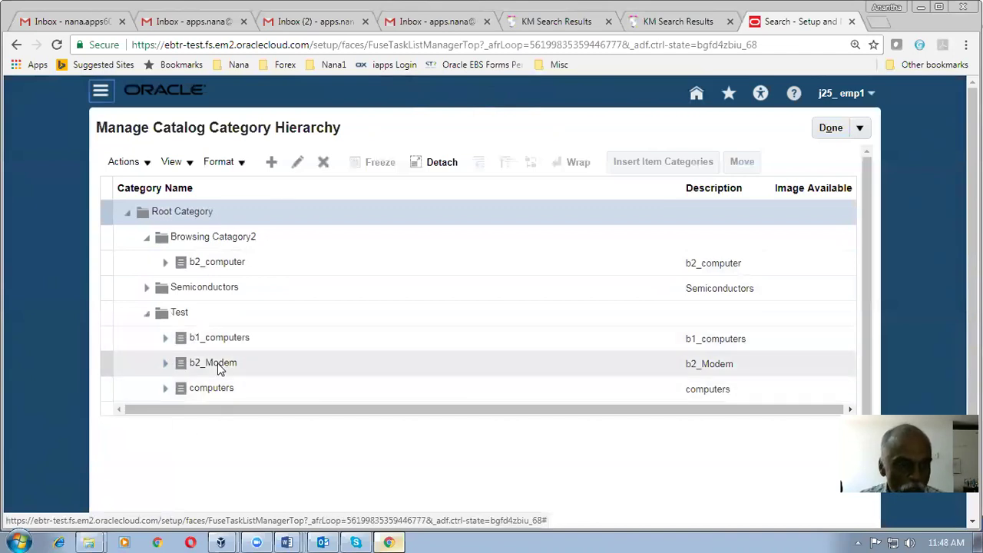
- Select b2_Modem under Test to check its new place, and close the category hierarchy and the task search
left_click(105, 357)
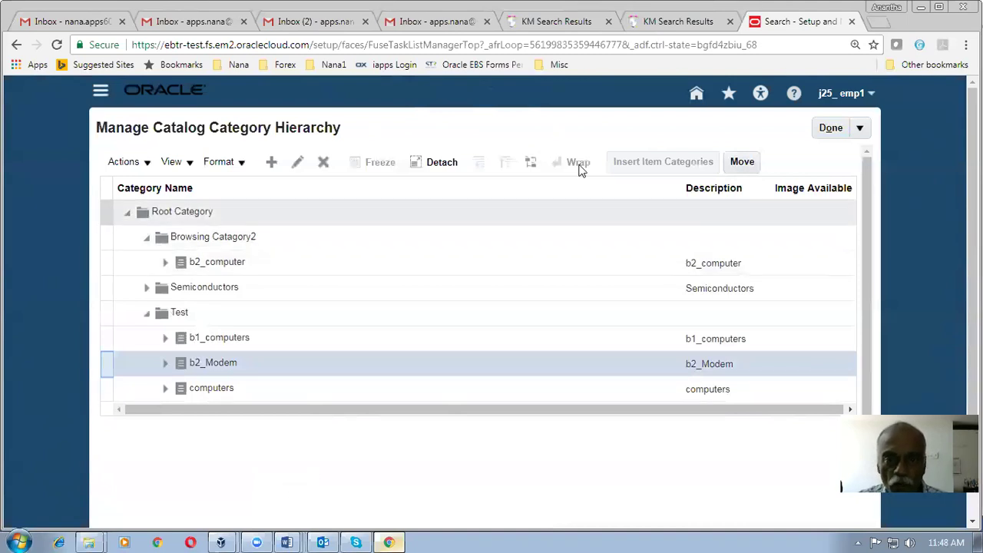
left_click(831, 128)
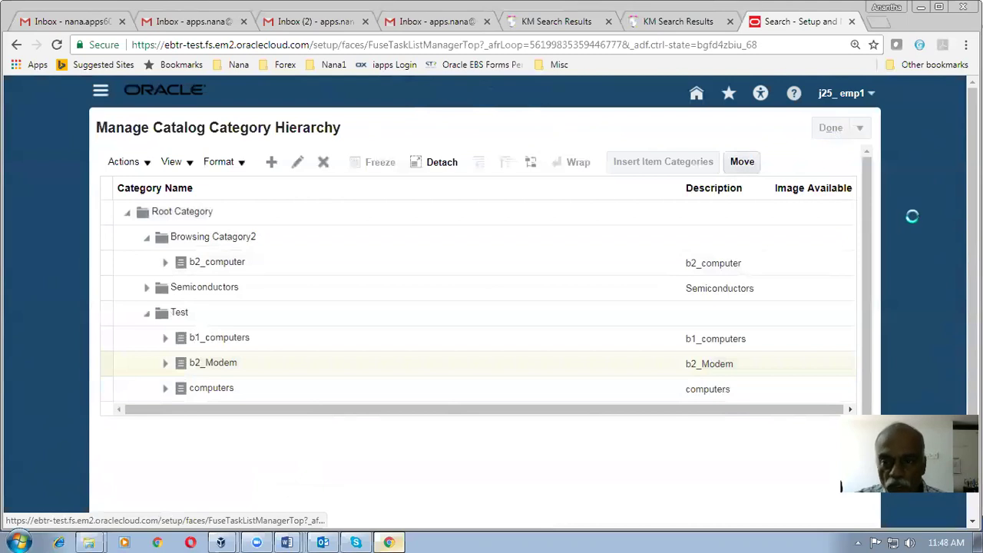
left_click(867, 129)
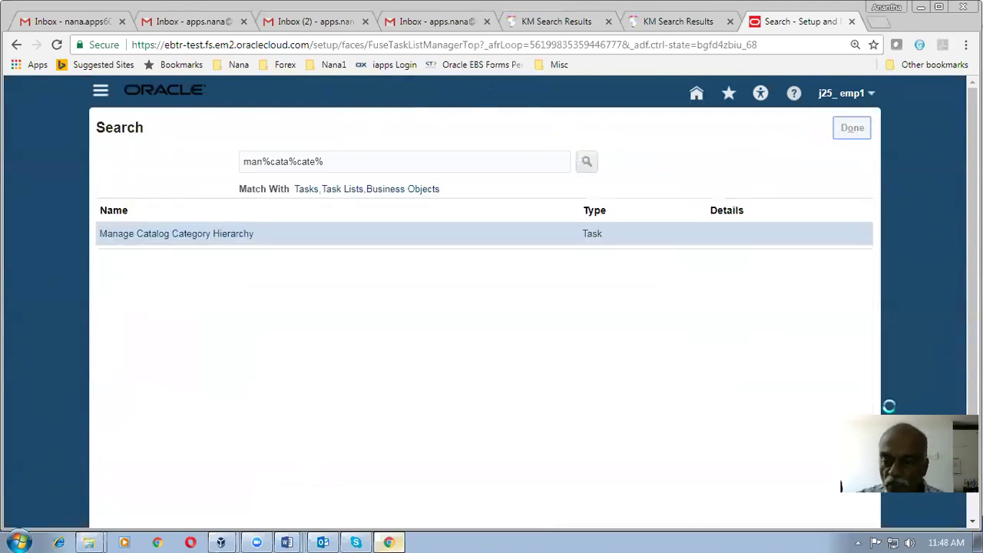